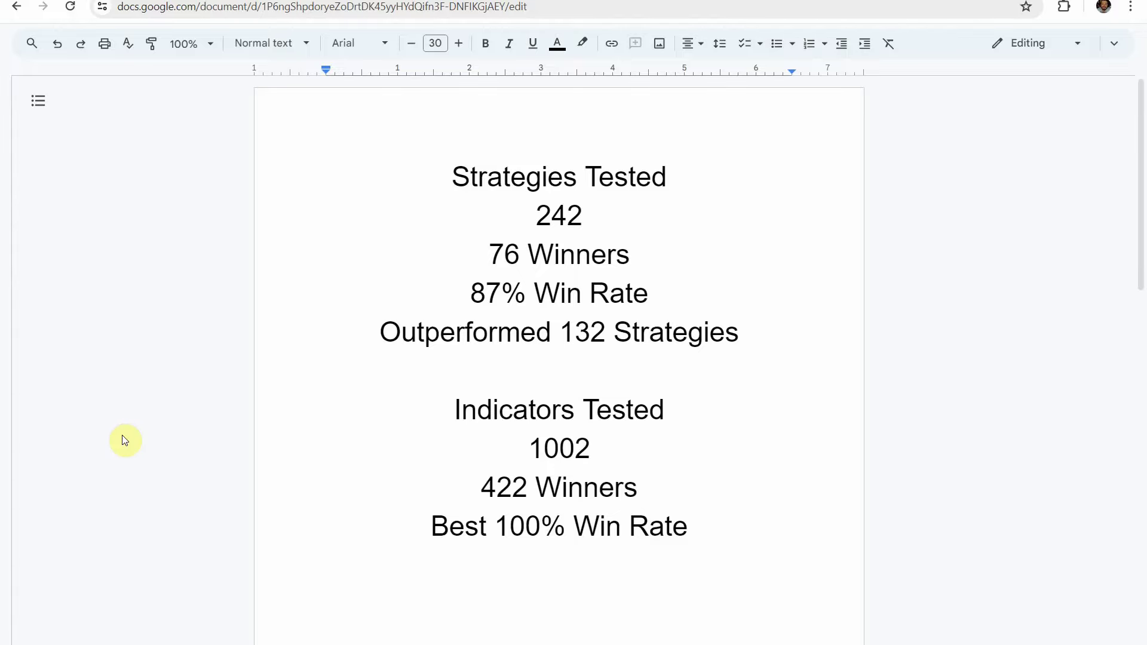
# Step: Switch to the TradingView BTCUSD chart and hide both Bollinger Bands indicators and the HV_aam volume indicator
pyautogui.click(102, 1)
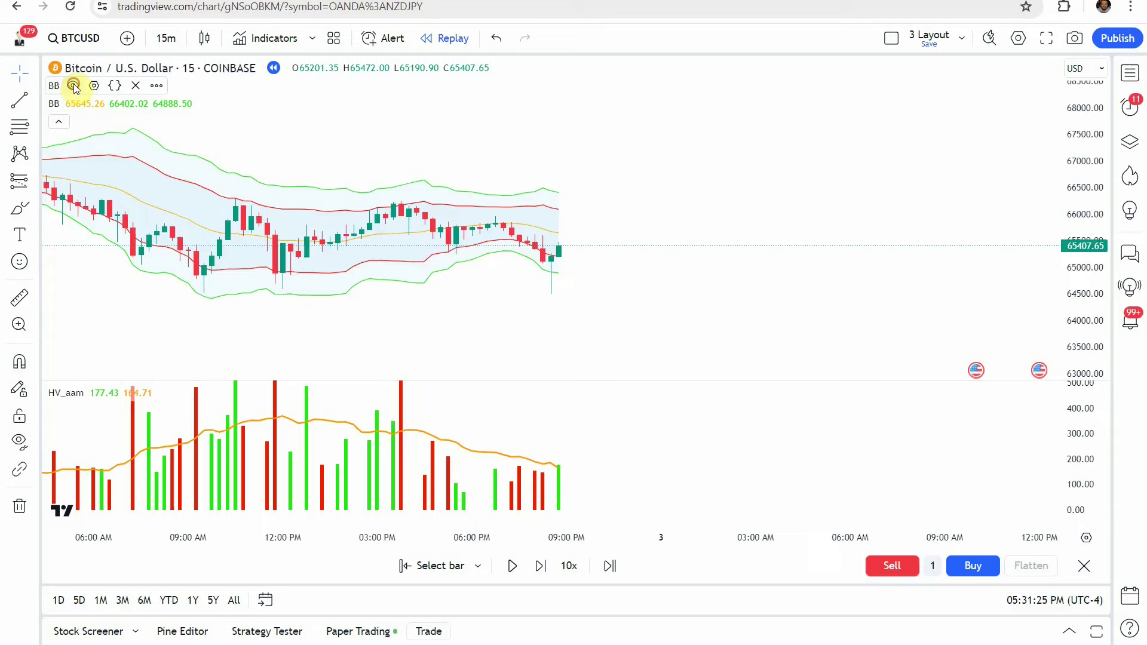
pyautogui.click(74, 86)
pyautogui.click(73, 103)
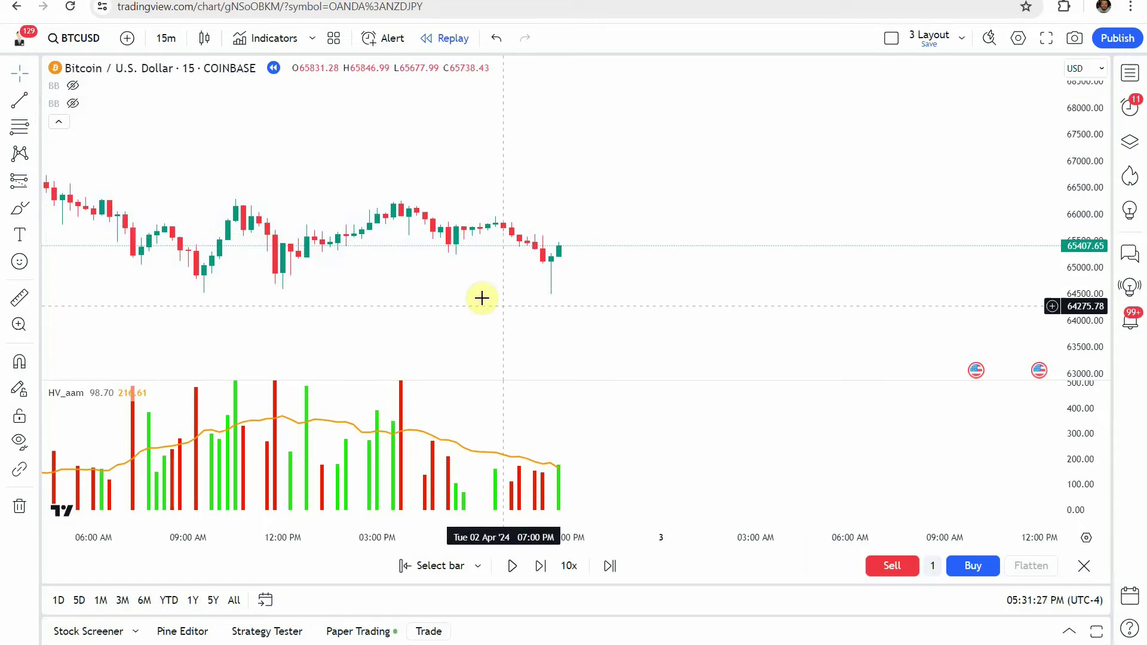
pyautogui.click(98, 393)
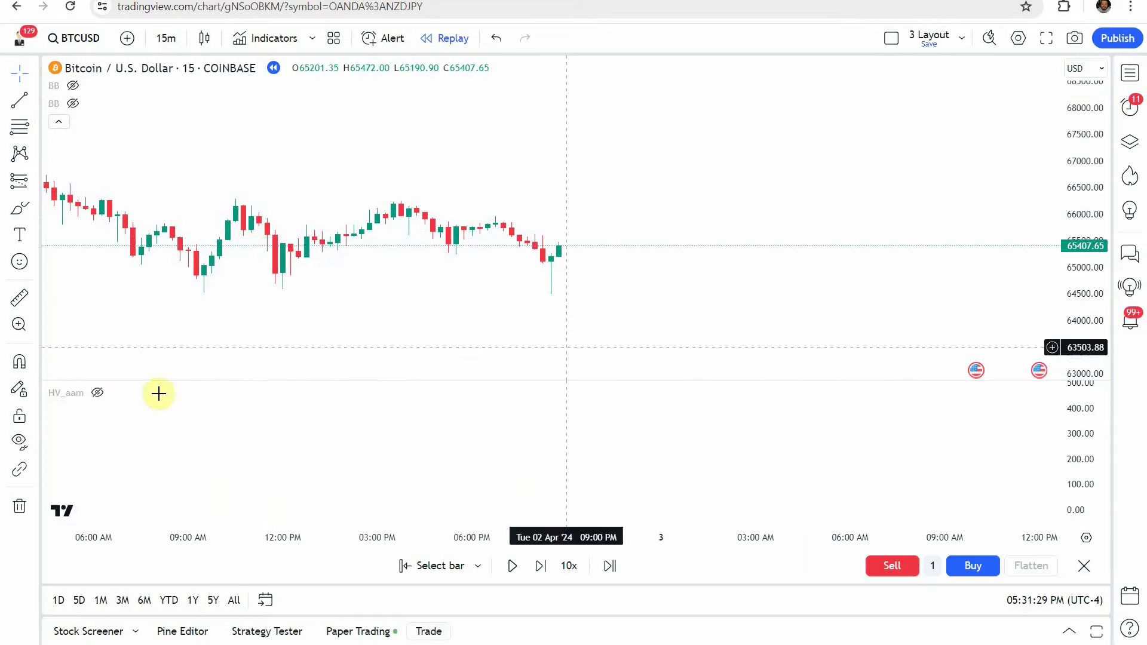
# Step: Search the indicator library for "Bollinger Bands" and close it without adding anything
pyautogui.click(272, 39)
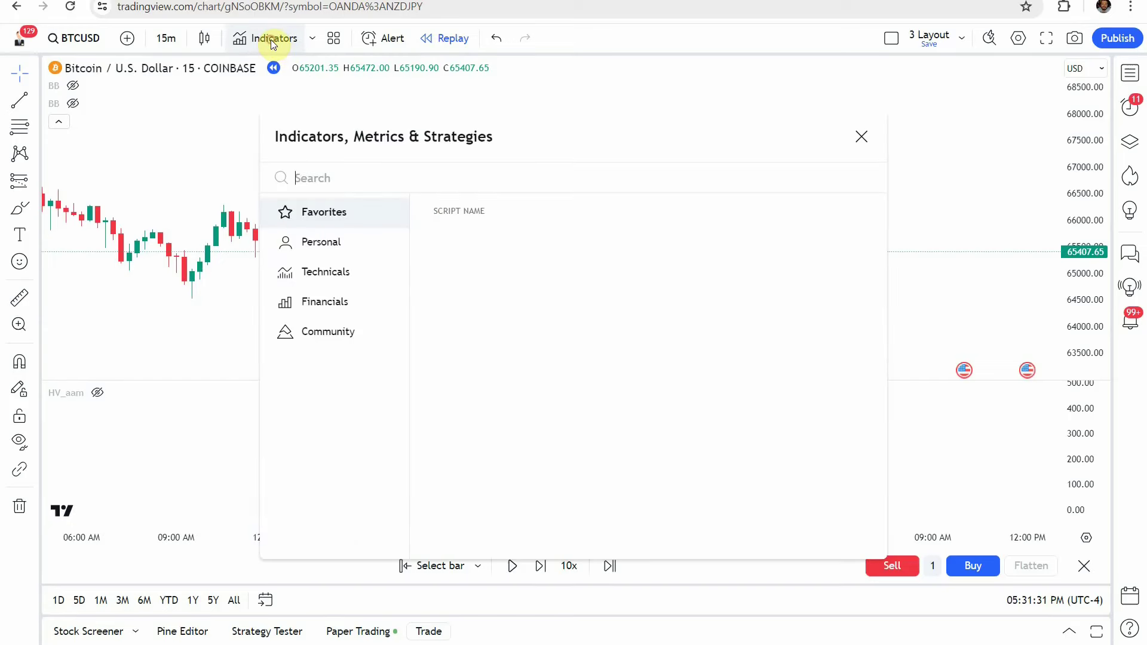
pyautogui.write('Bollinger Bands')
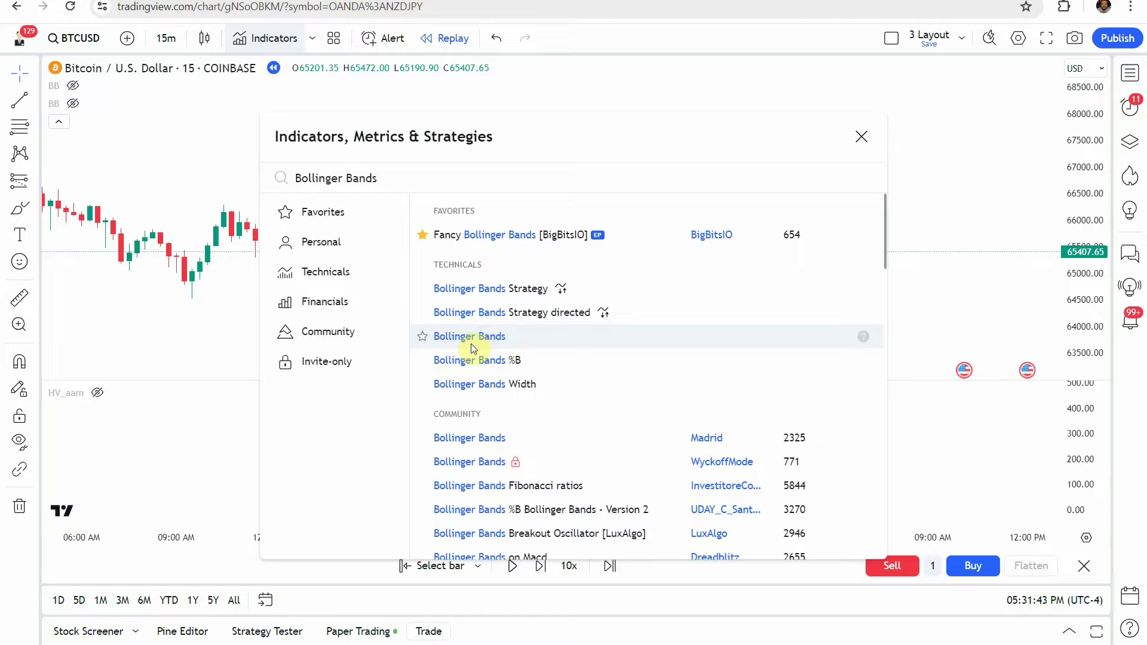
pyautogui.click(861, 138)
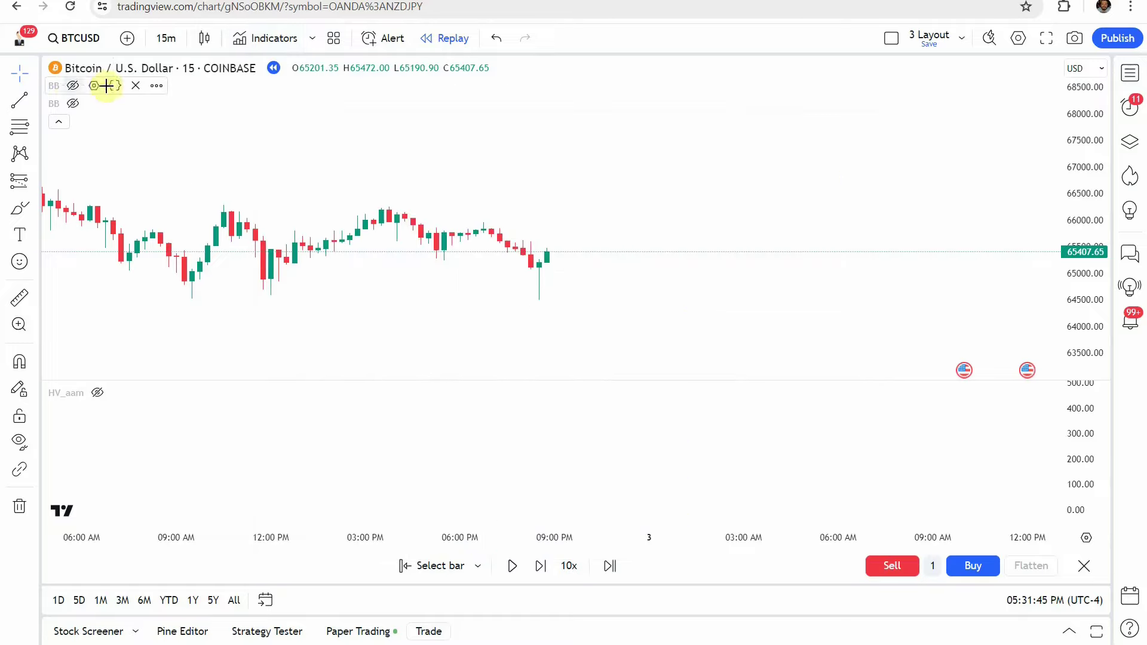
# Step: Show both hidden Bollinger Bands indicators on the chart again
pyautogui.click(70, 85)
pyautogui.click(73, 104)
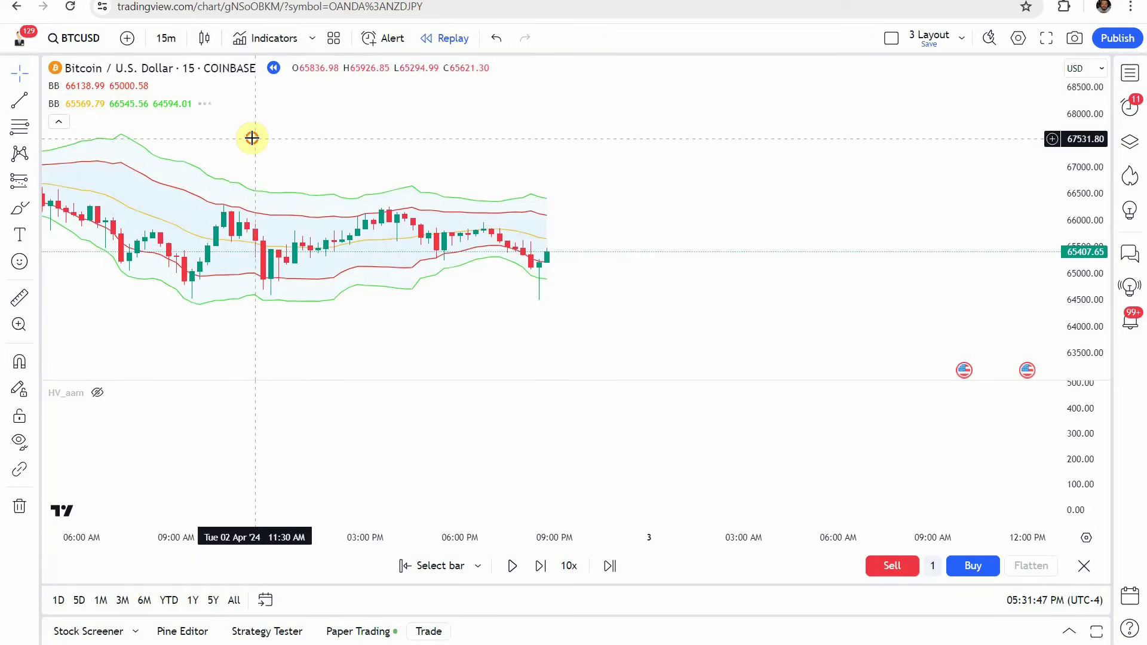
pyautogui.moveTo(251, 135); pyautogui.dragTo(280, 144)
# Step: Examine the line styles and input values, including StdDev, of the red Bollinger Bands indicator
pyautogui.click(94, 85)
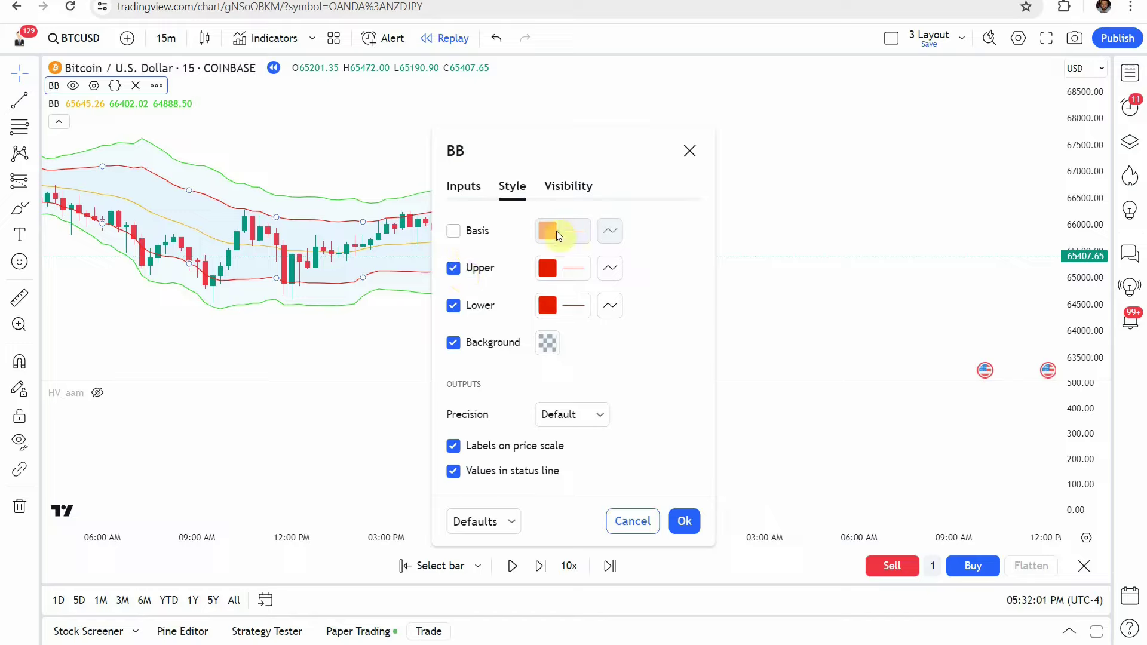
pyautogui.click(465, 185)
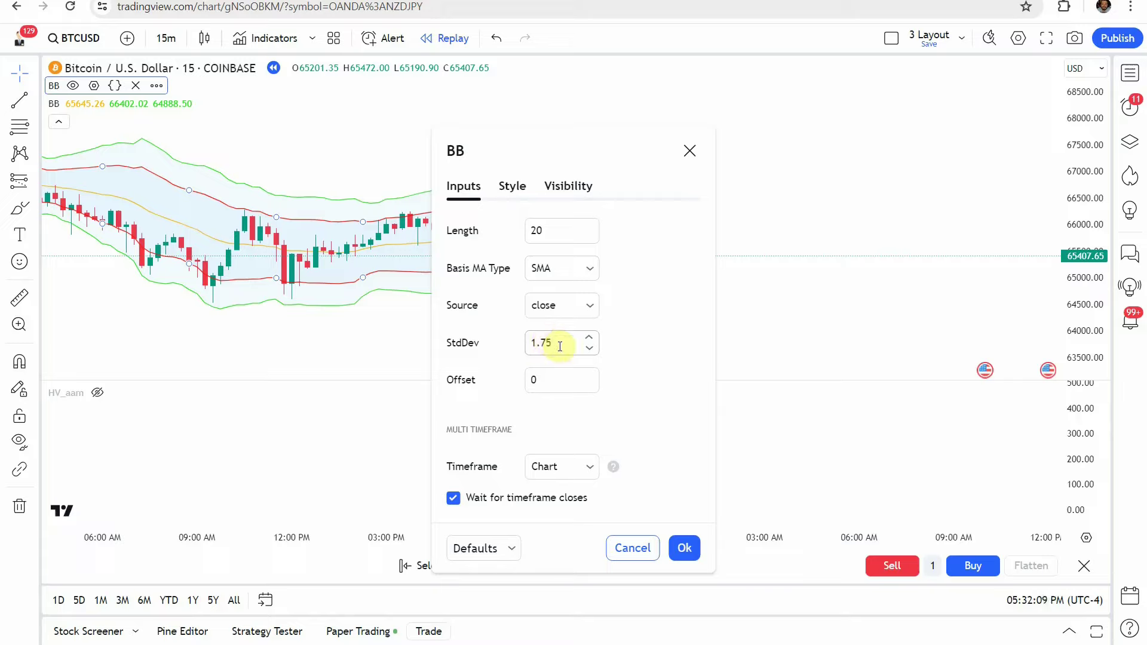
pyautogui.click(684, 548)
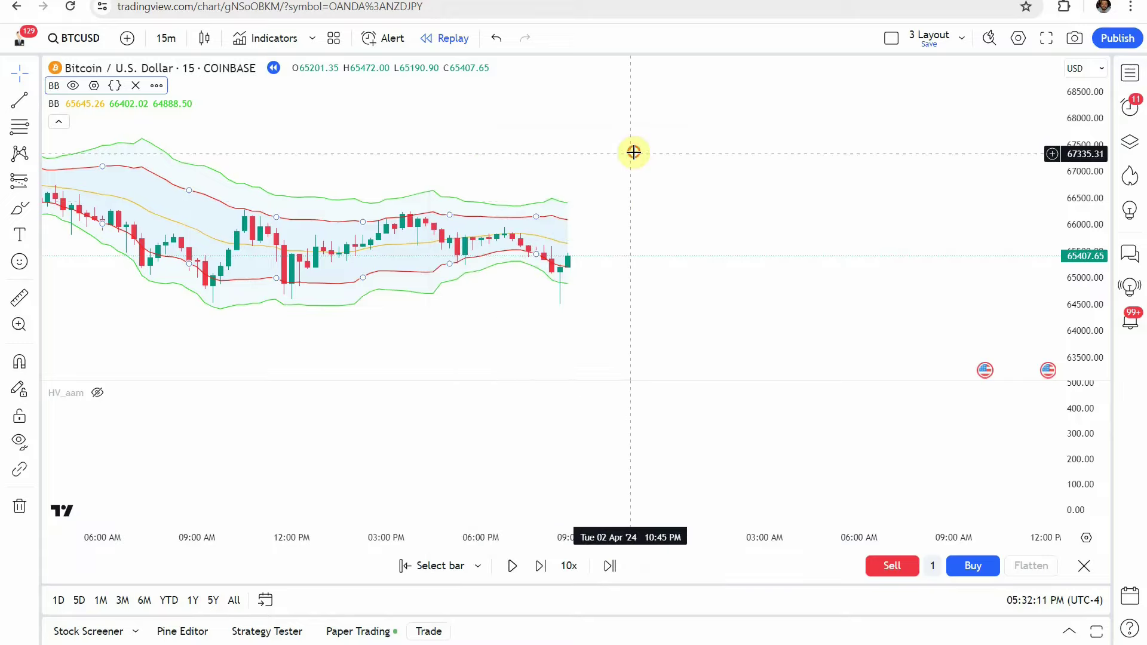
# Step: Examine the input values, line styles and StdDev of the green Bollinger Bands indicator
pyautogui.click(94, 103)
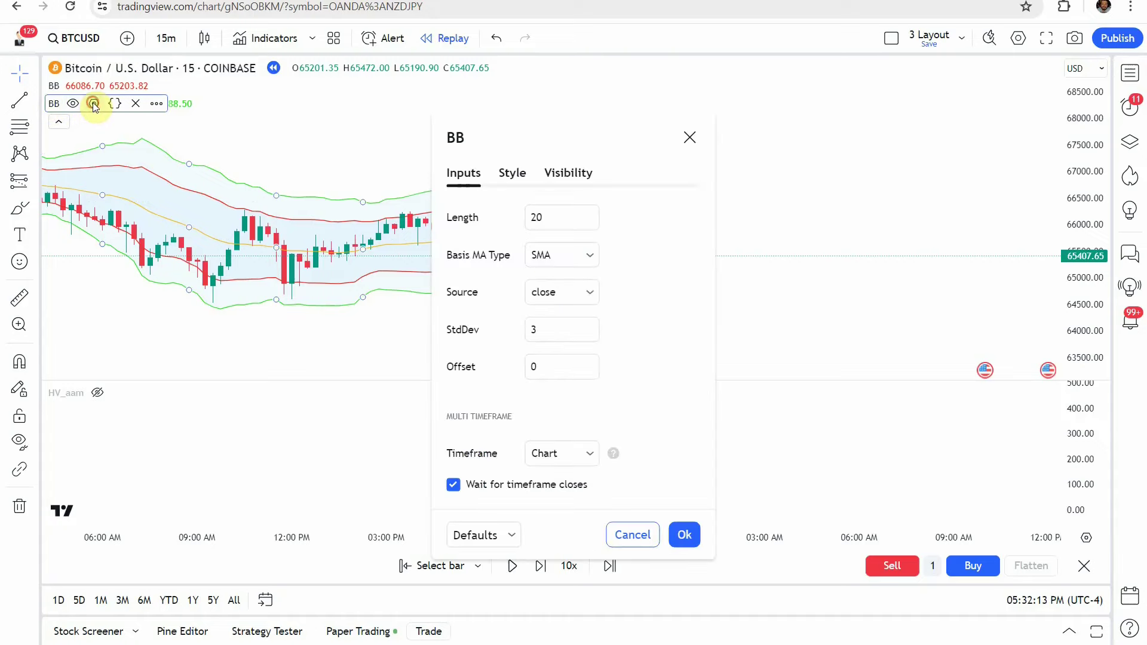
pyautogui.click(507, 173)
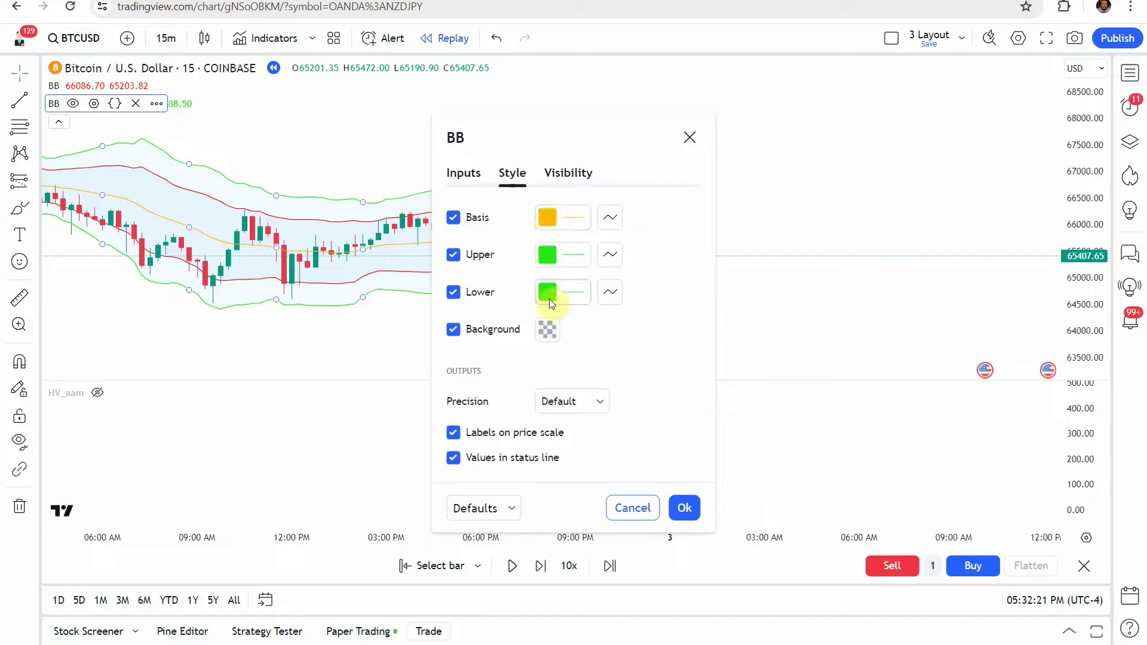
pyautogui.click(465, 175)
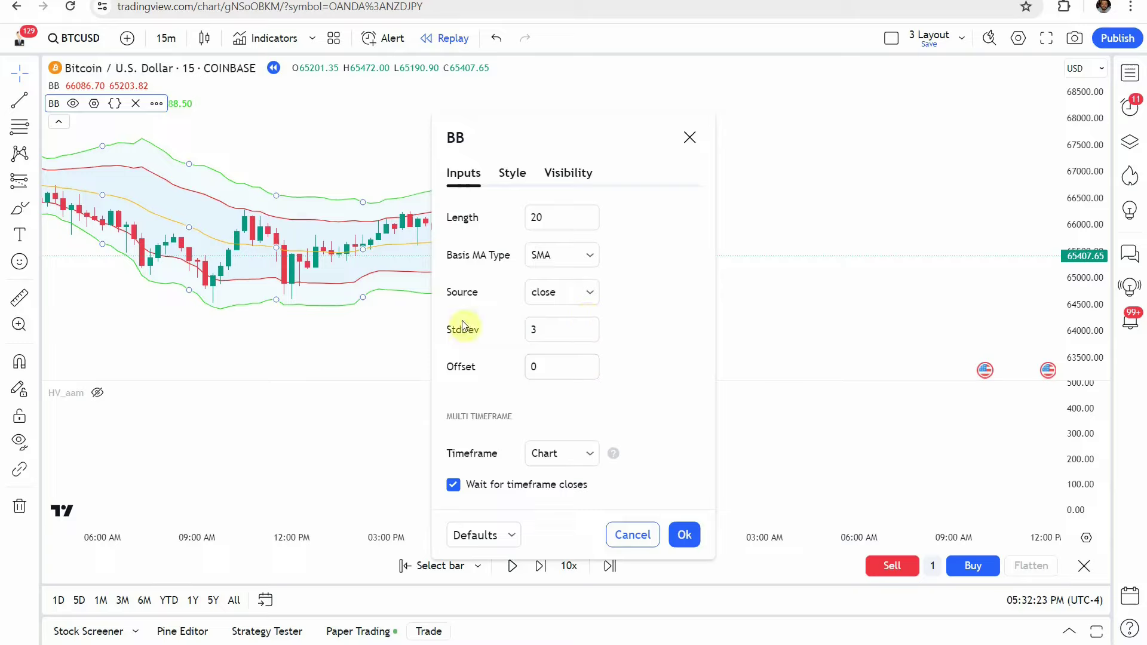
pyautogui.click(550, 328)
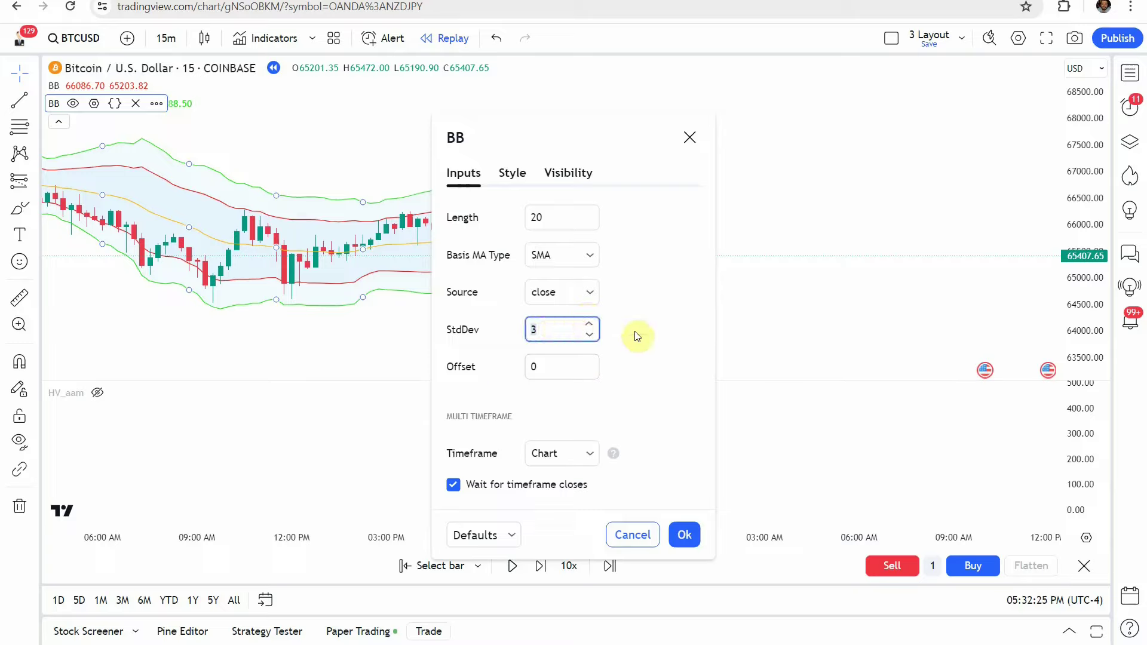
pyautogui.click(681, 317)
pyautogui.click(684, 535)
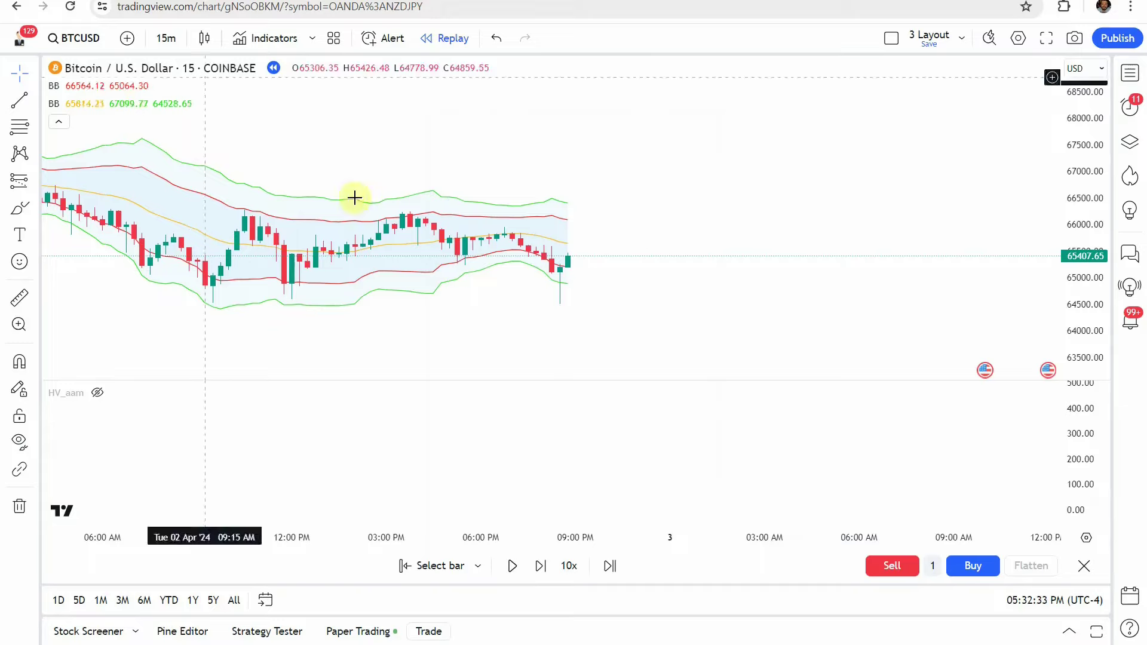
# Step: Search the indicator library for "Hawkeye Volume With", then show the hidden HV_aam indicator again
pyautogui.click(263, 38)
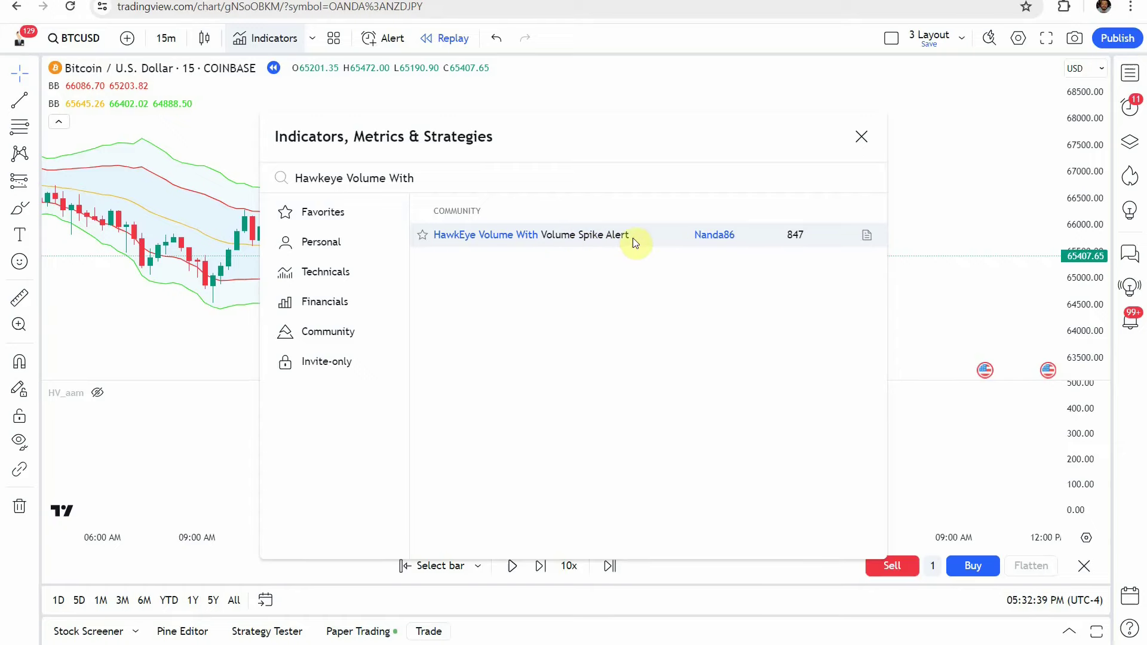
pyautogui.click(861, 136)
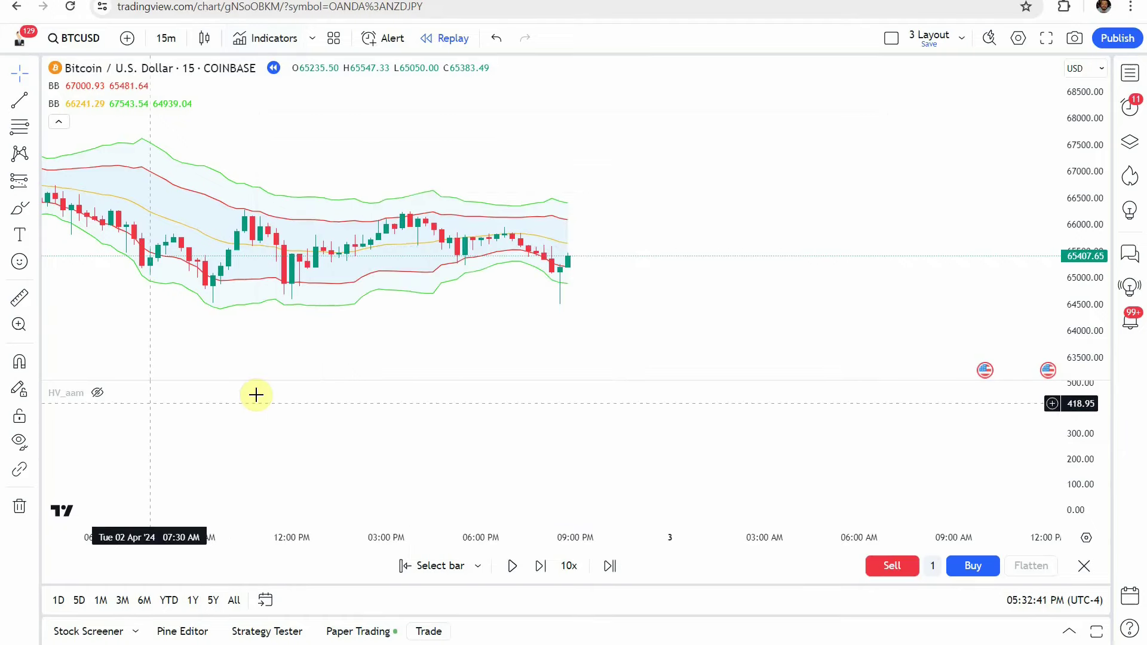
pyautogui.click(98, 393)
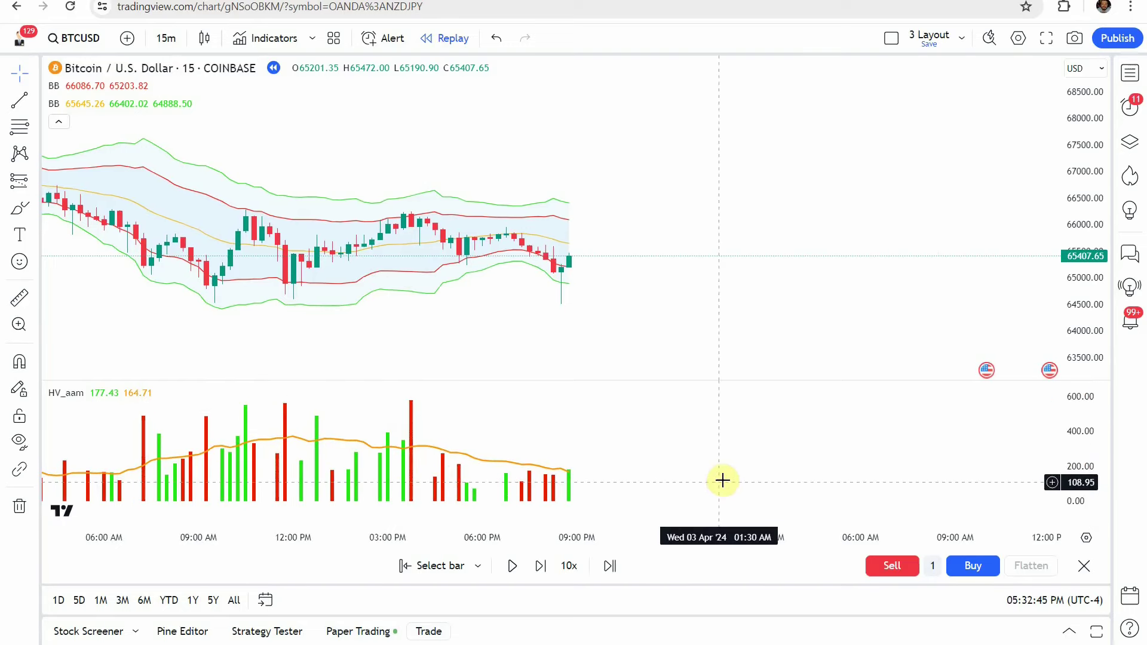
# Step: Examine HV_aam's input values and its style colours for Color 0, Color 1, Color 2 and the moving average plot
pyautogui.click(118, 392)
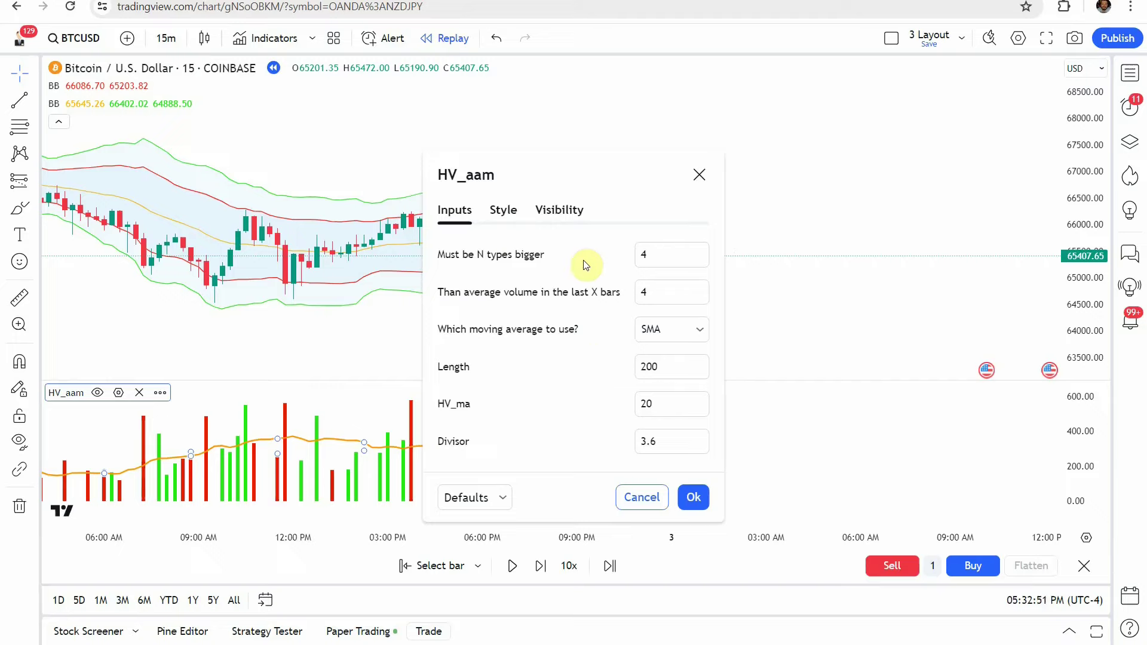
pyautogui.click(502, 210)
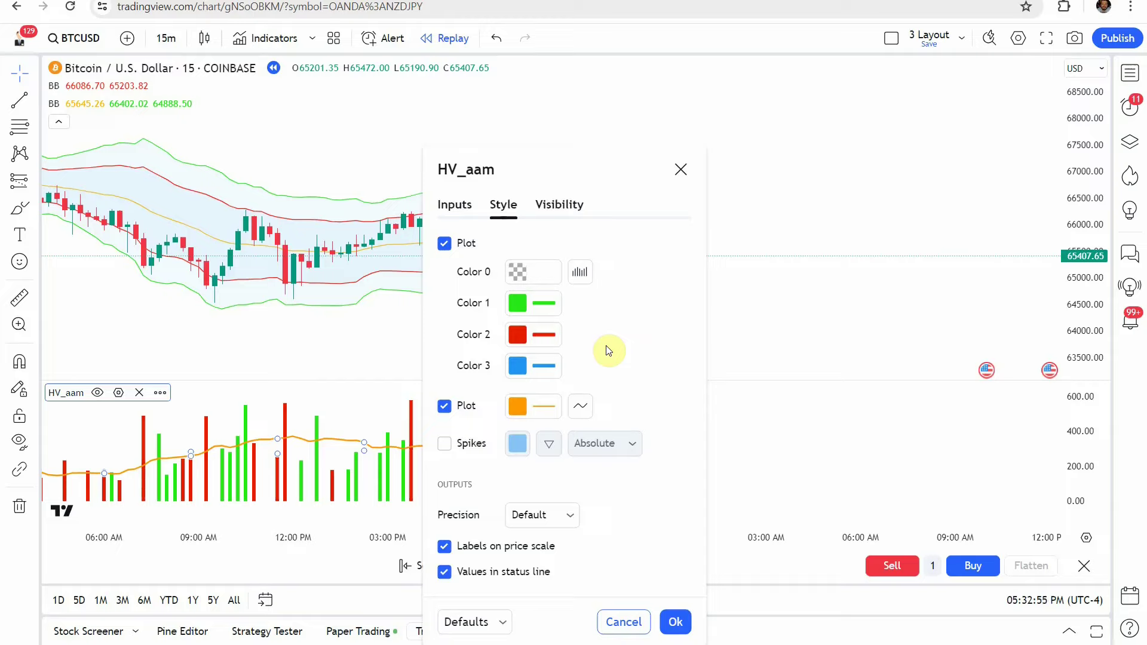
pyautogui.click(519, 275)
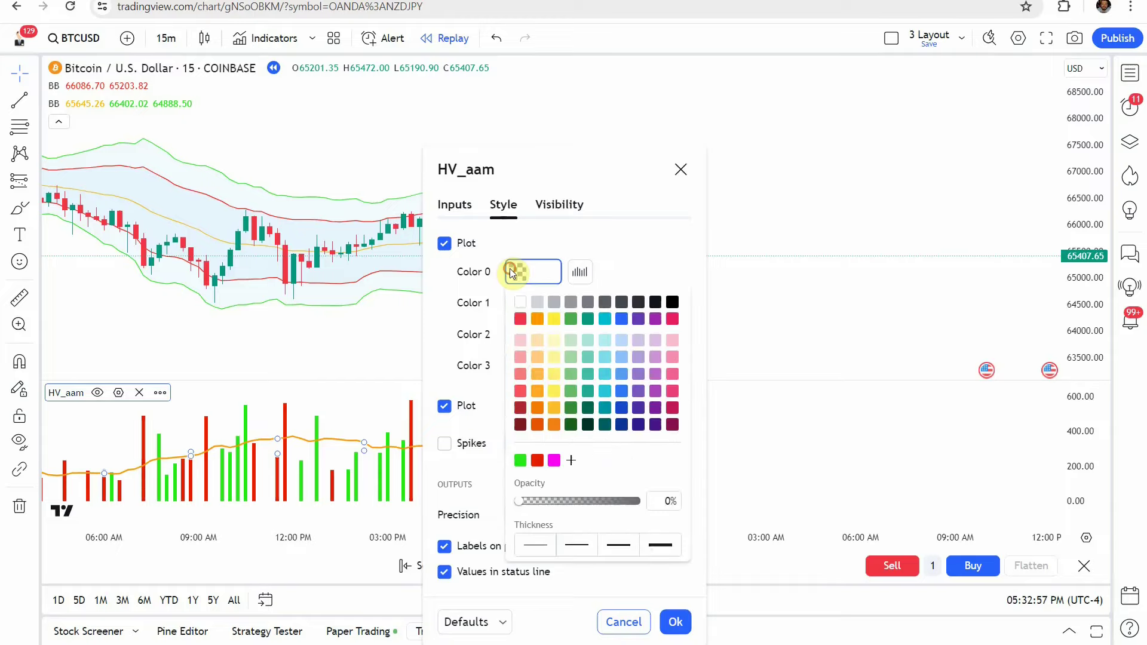
pyautogui.click(652, 256)
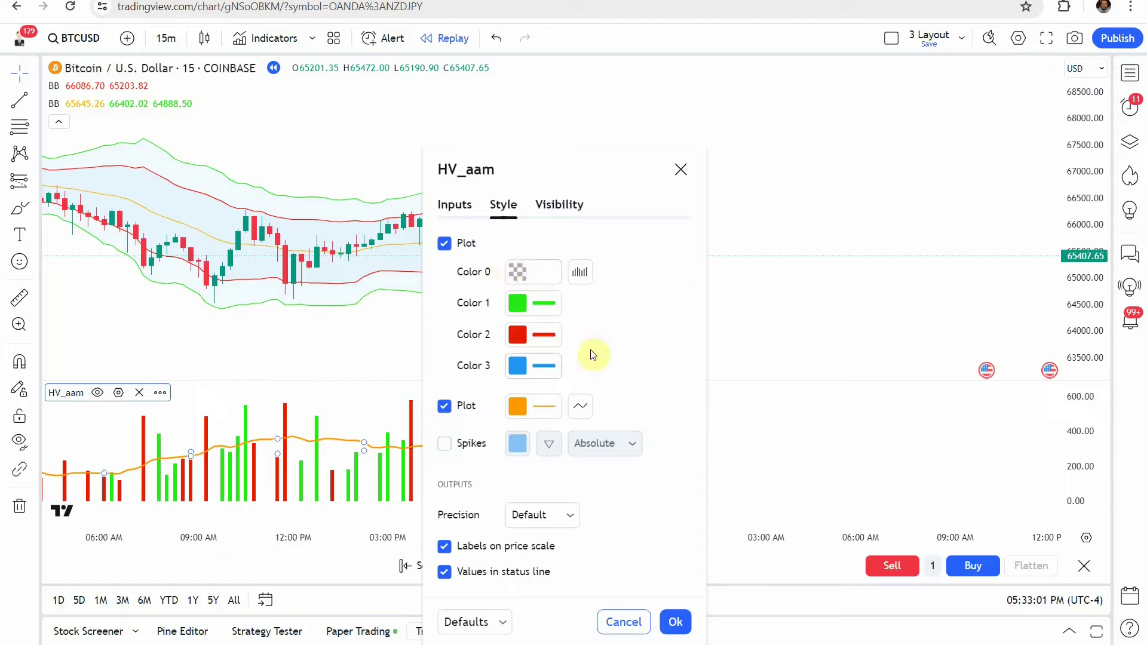
pyautogui.click(509, 305)
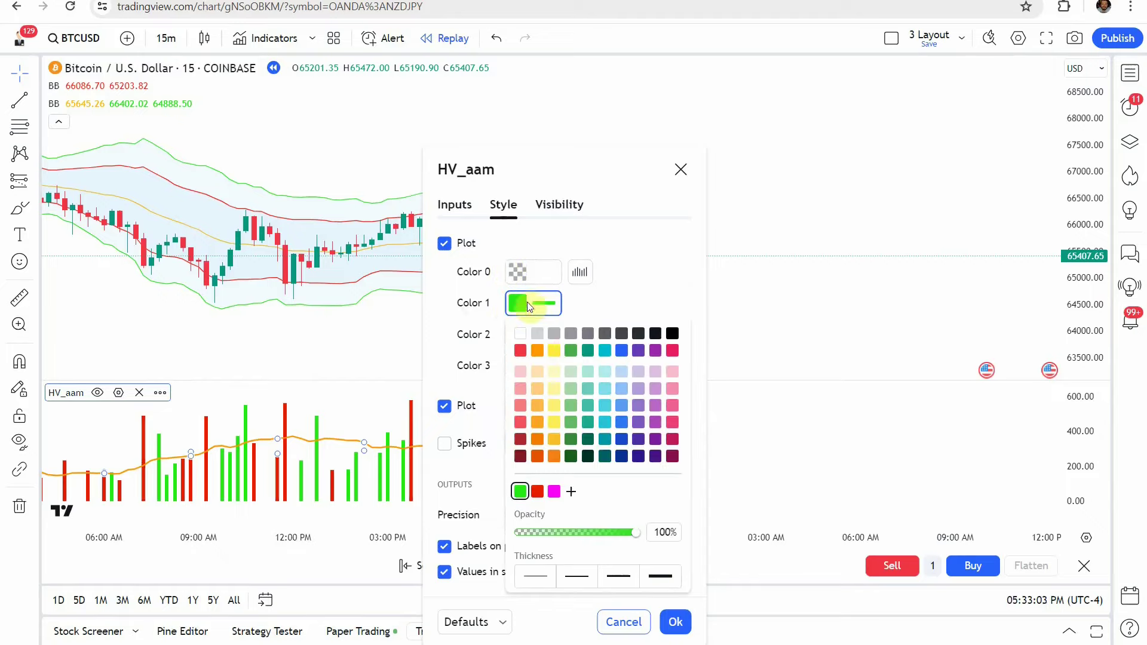
pyautogui.click(644, 306)
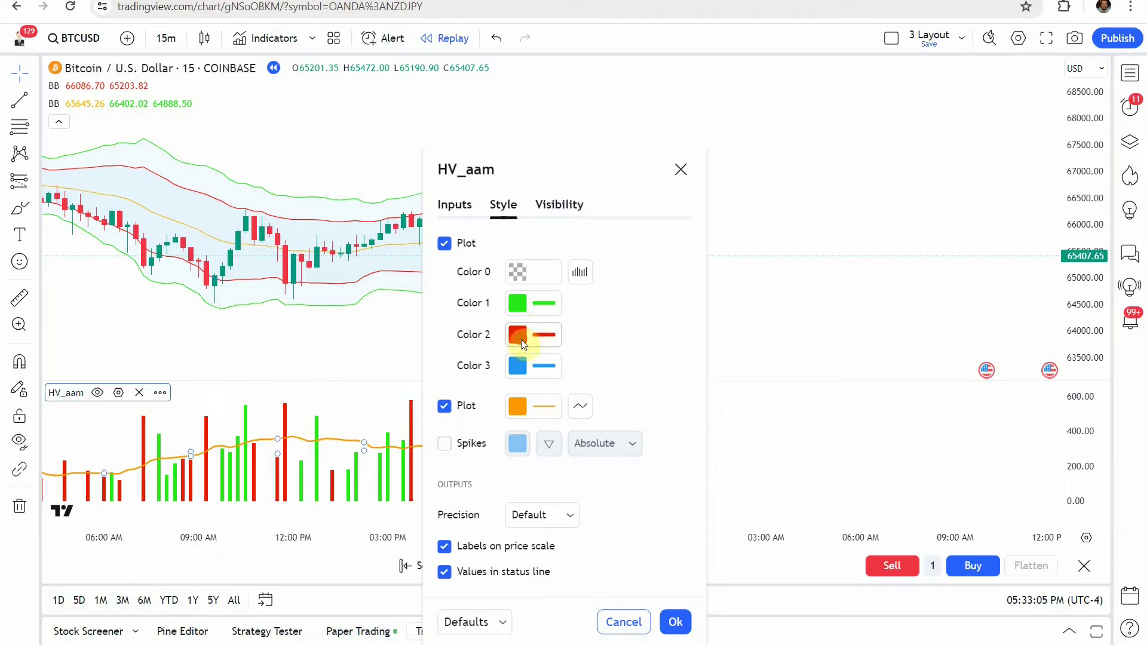
pyautogui.click(517, 336)
pyautogui.click(631, 320)
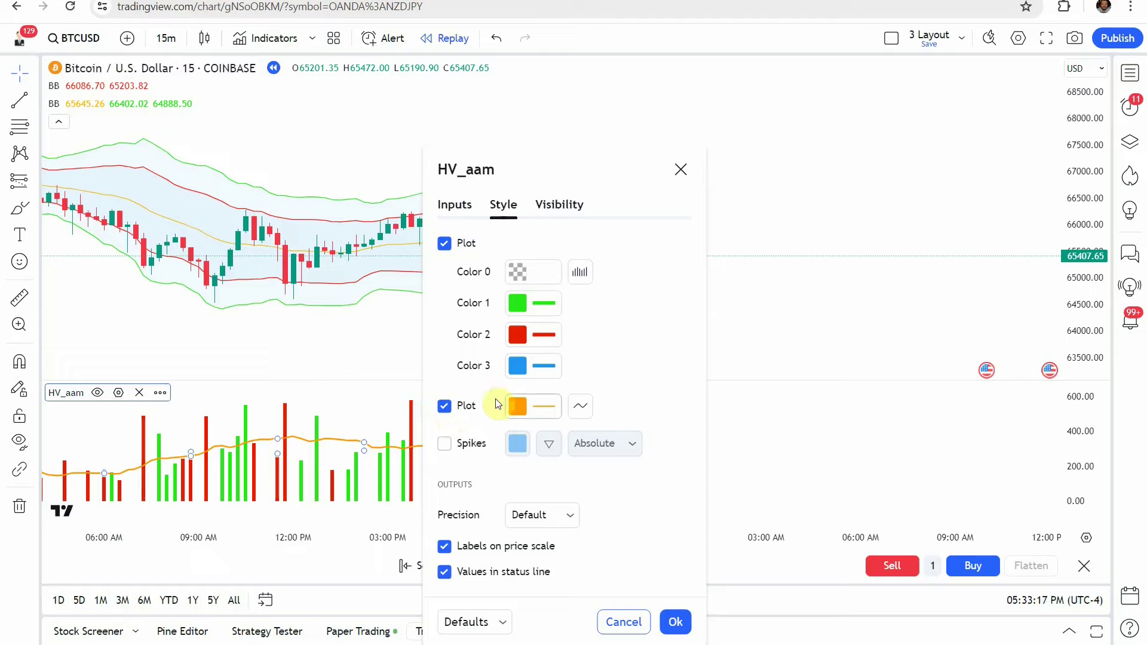
pyautogui.click(519, 407)
pyautogui.click(649, 361)
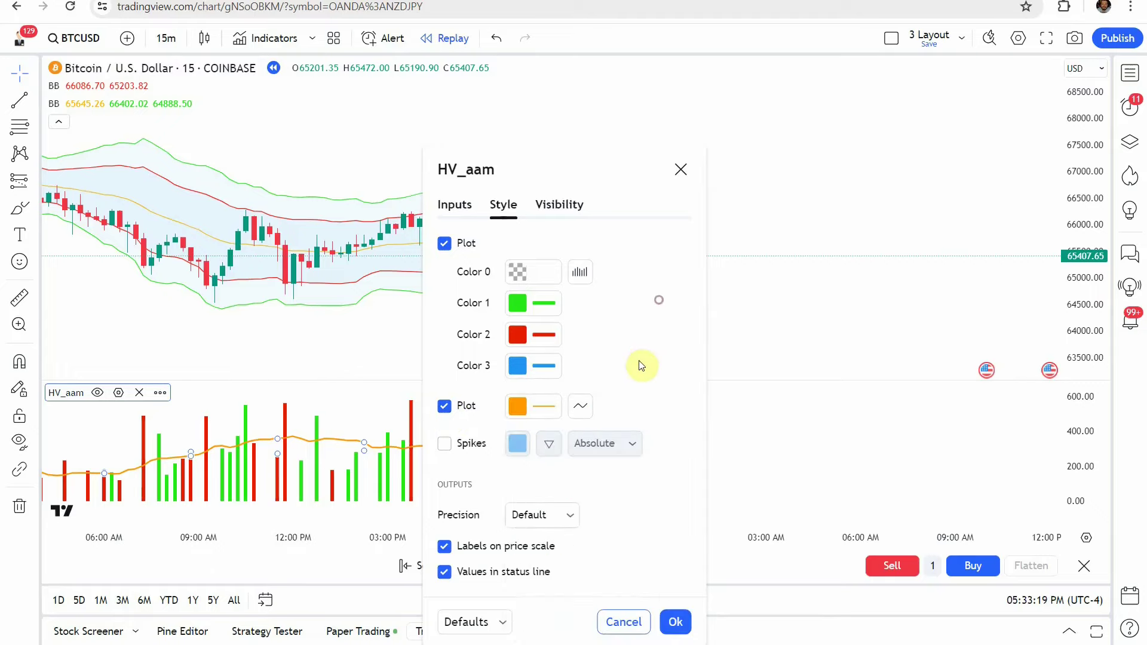
pyautogui.click(675, 622)
pyautogui.click(530, 331)
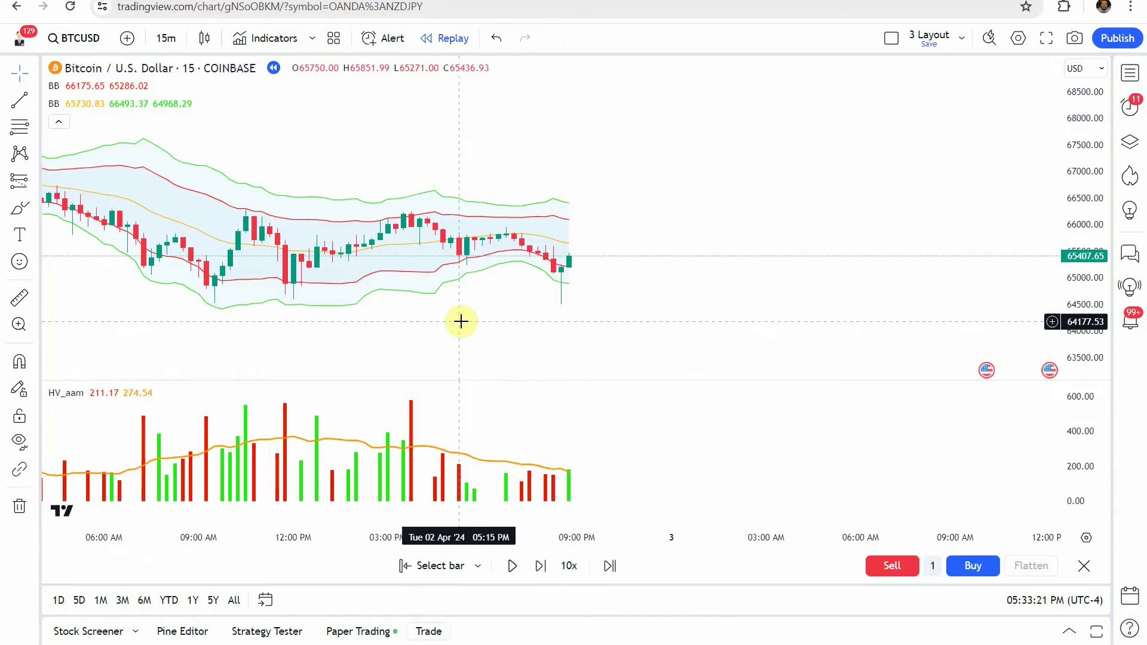
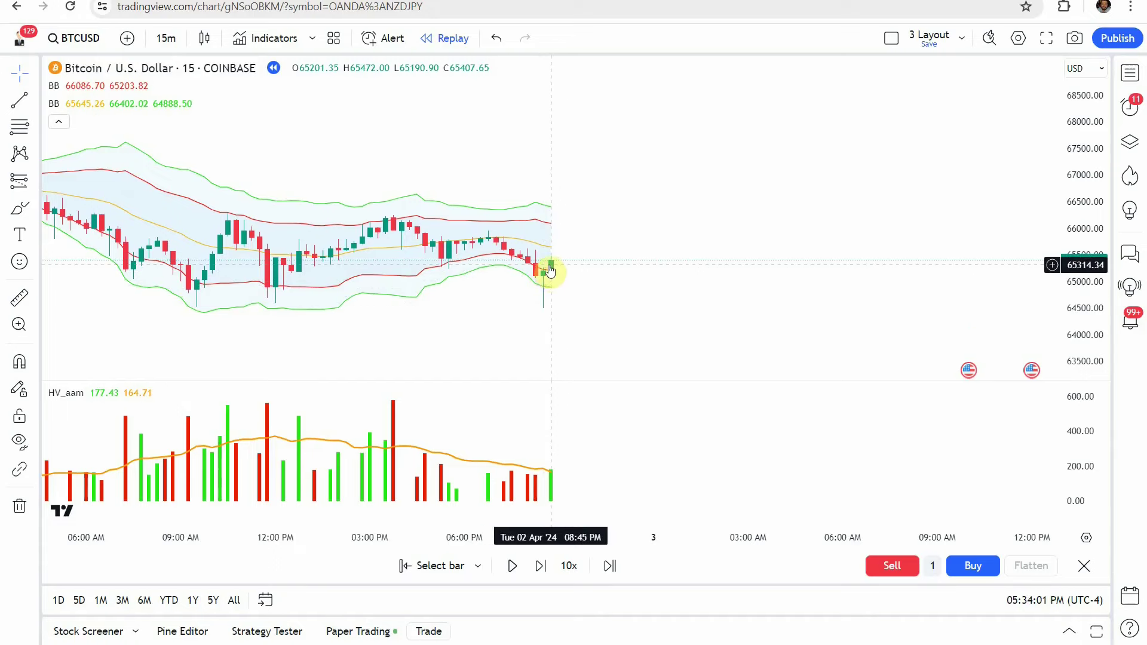
# Step: Place a long position just after the latest candle with entry at about 65,410 and its stop about 531 below
pyautogui.scroll(2, 666, 293)
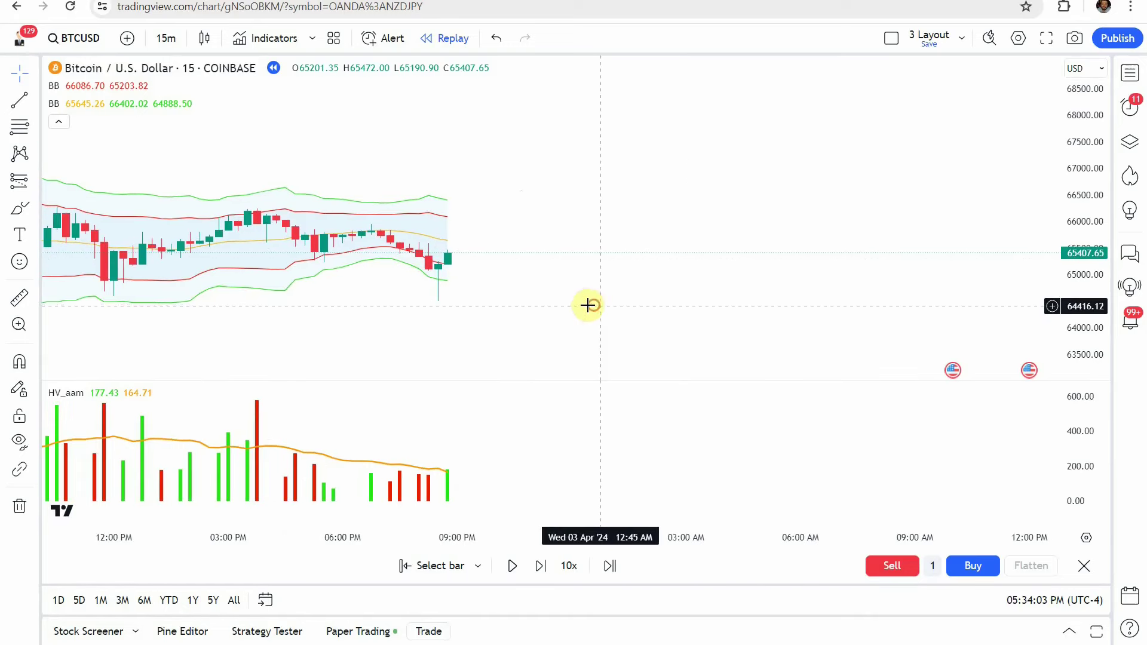
pyautogui.moveTo(589, 305); pyautogui.dragTo(693, 308)
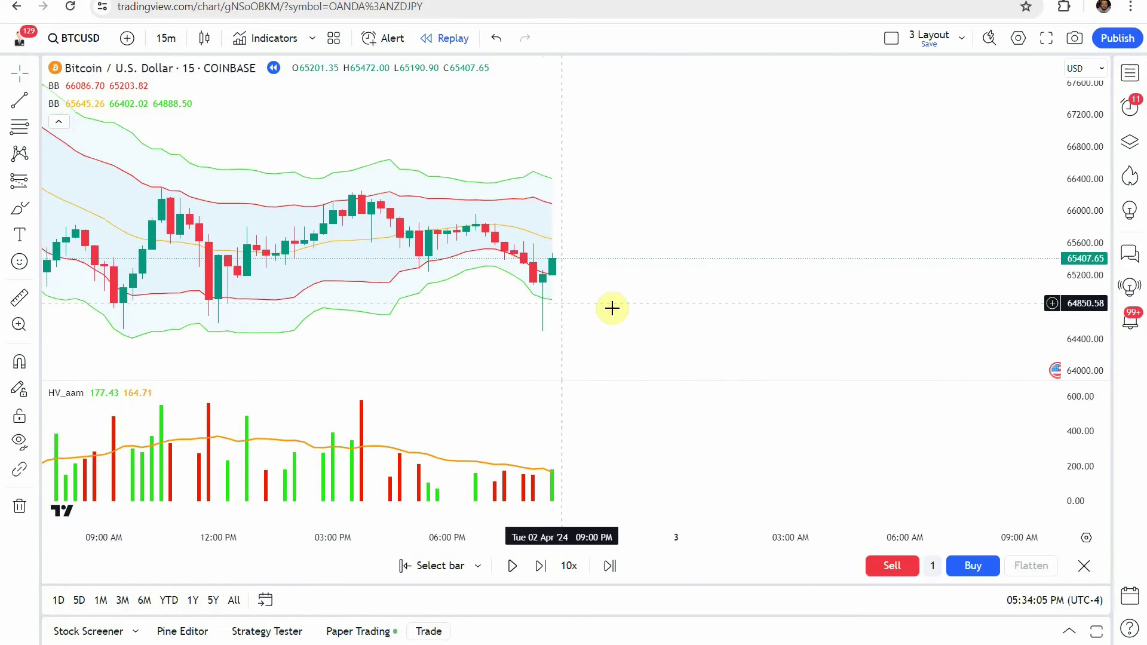
pyautogui.moveTo(602, 333); pyautogui.dragTo(604, 318)
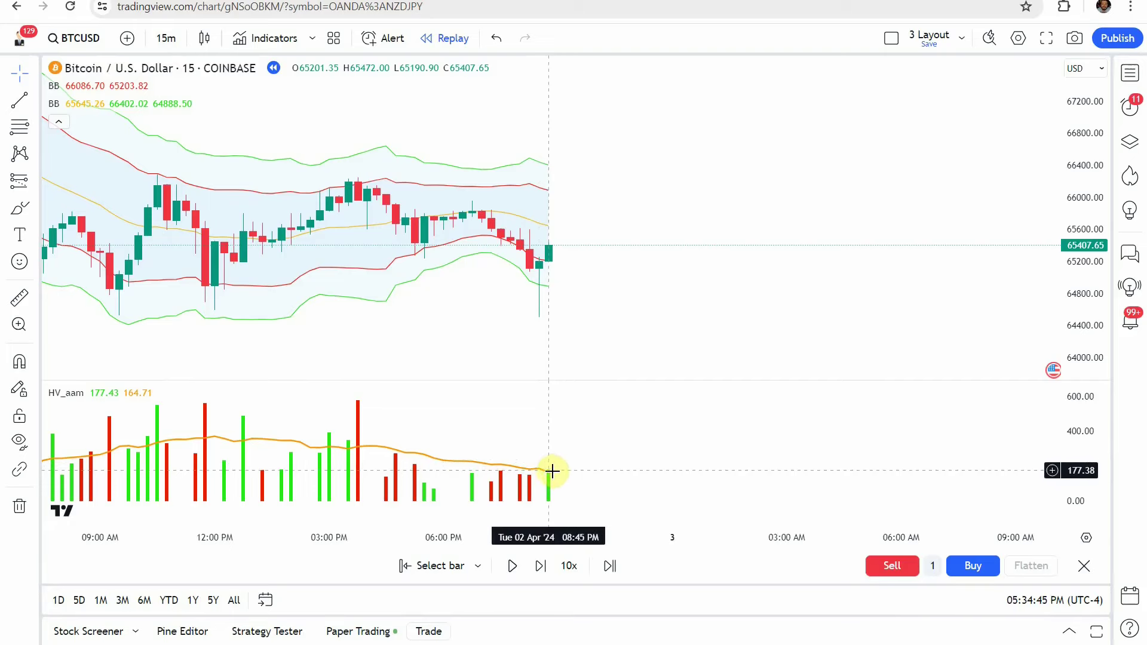
pyautogui.moveTo(628, 299); pyautogui.dragTo(621, 320)
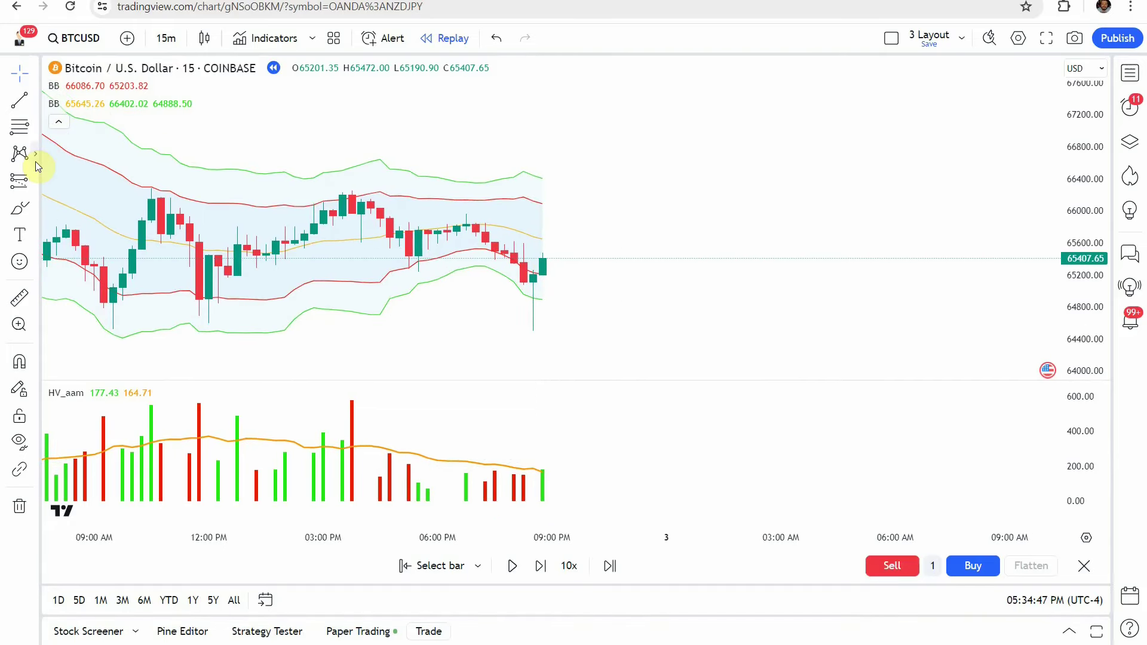
pyautogui.click(39, 183)
pyautogui.click(109, 201)
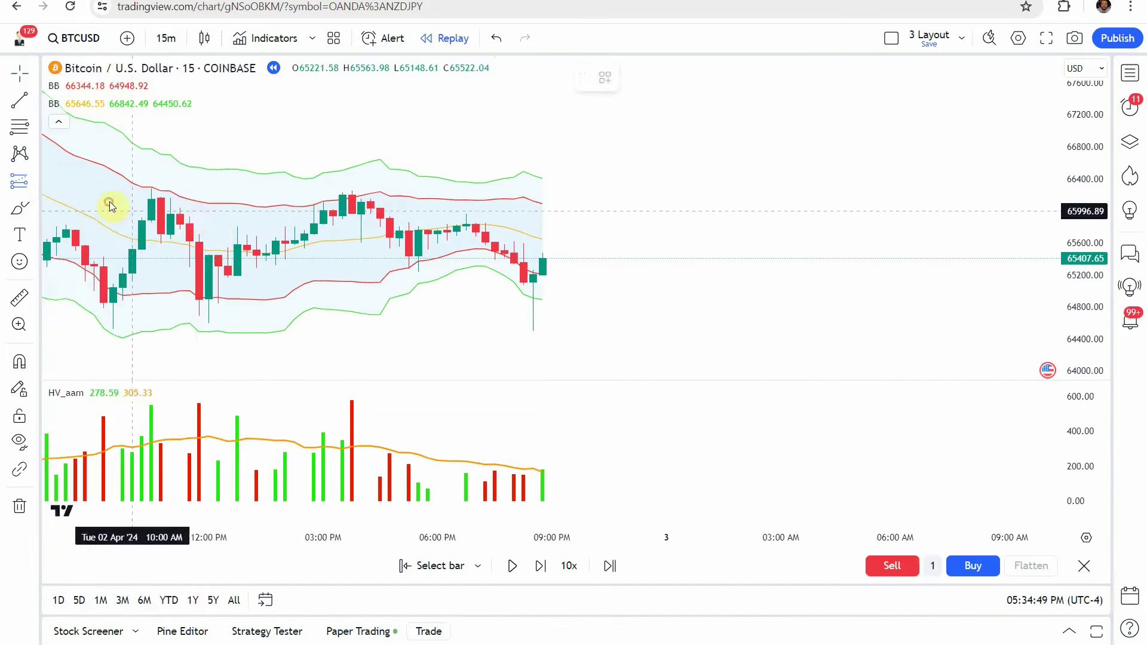
pyautogui.click(548, 258)
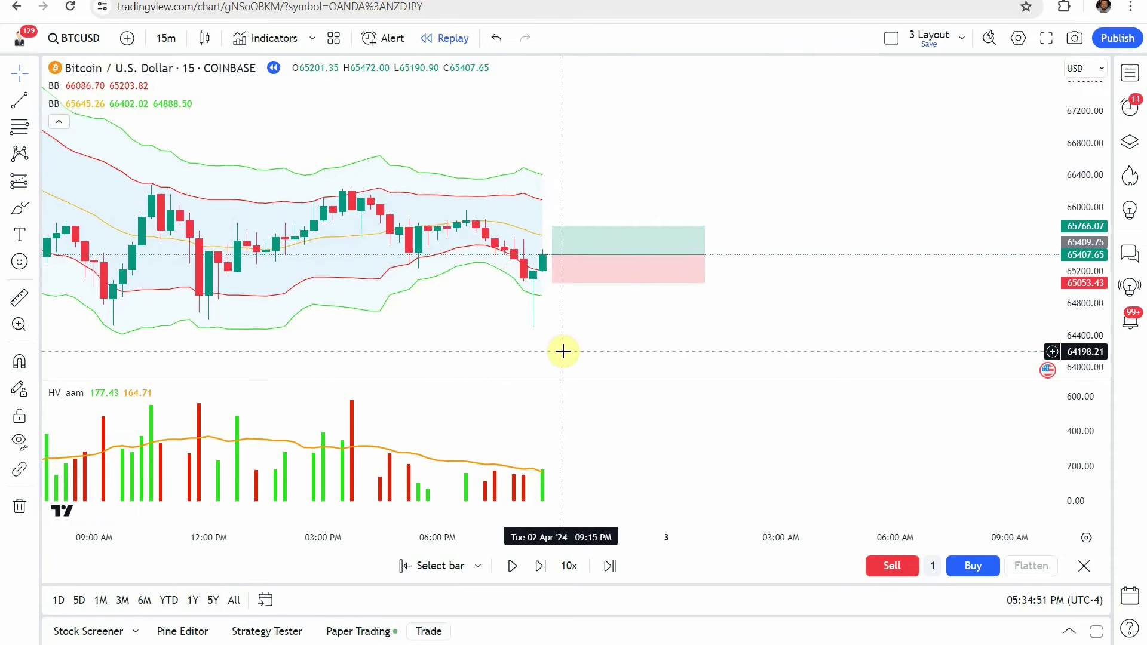
pyautogui.moveTo(556, 299); pyautogui.dragTo(554, 300)
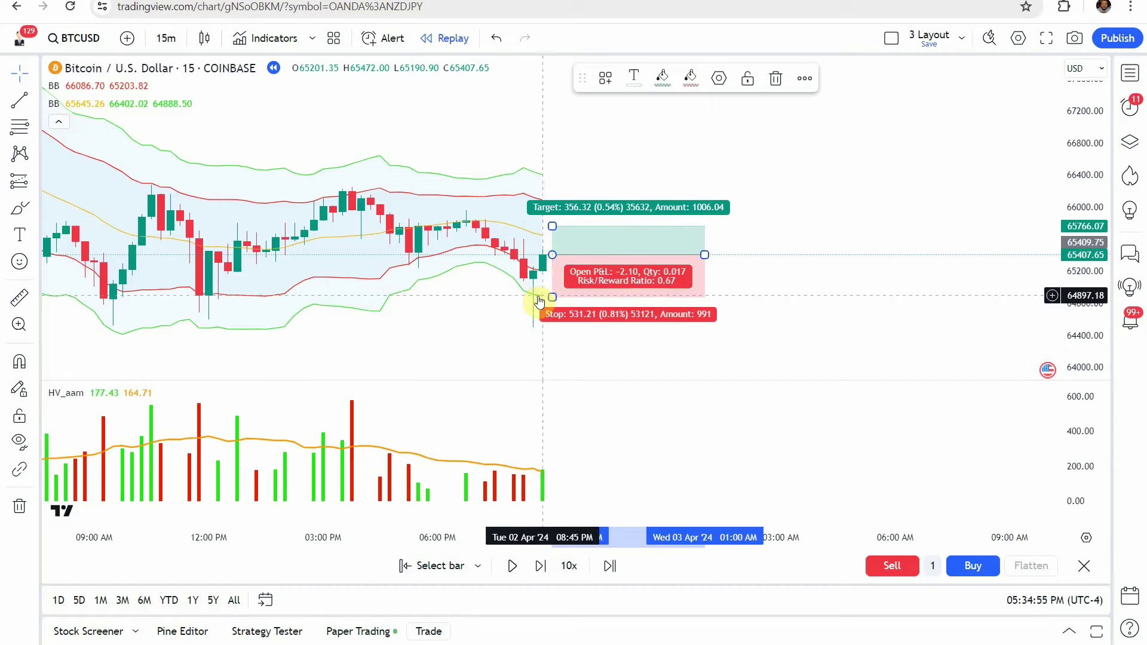
# Step: Raise the long position's target to about 66,211, roughly 801 above its entry
pyautogui.moveTo(553, 225); pyautogui.dragTo(550, 187)
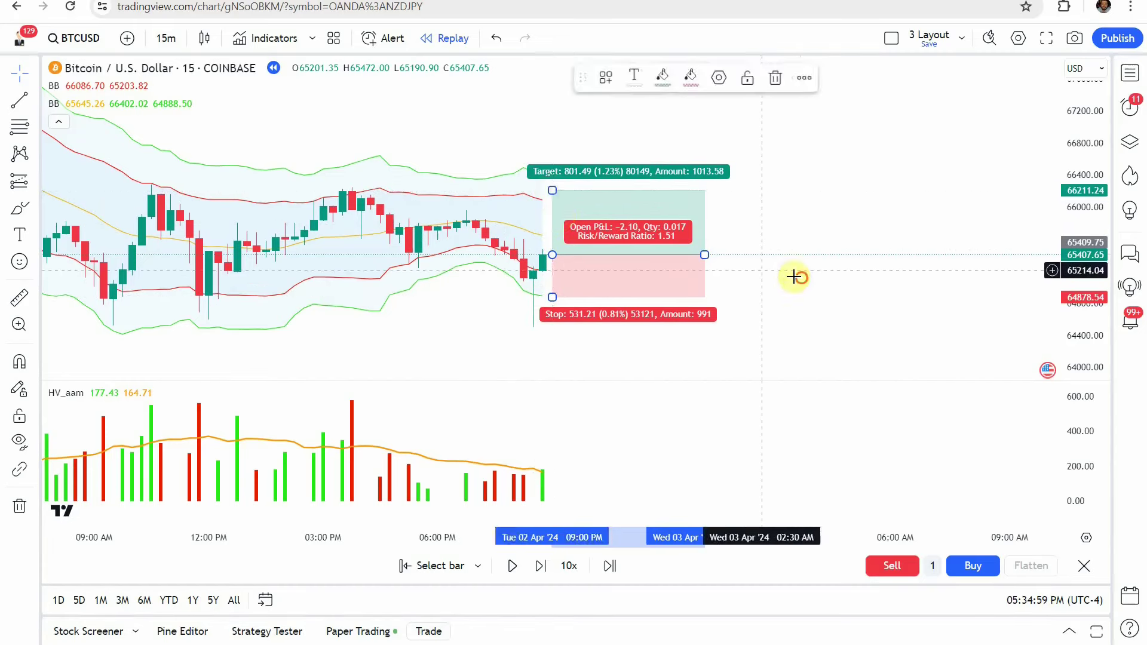
pyautogui.click(799, 269)
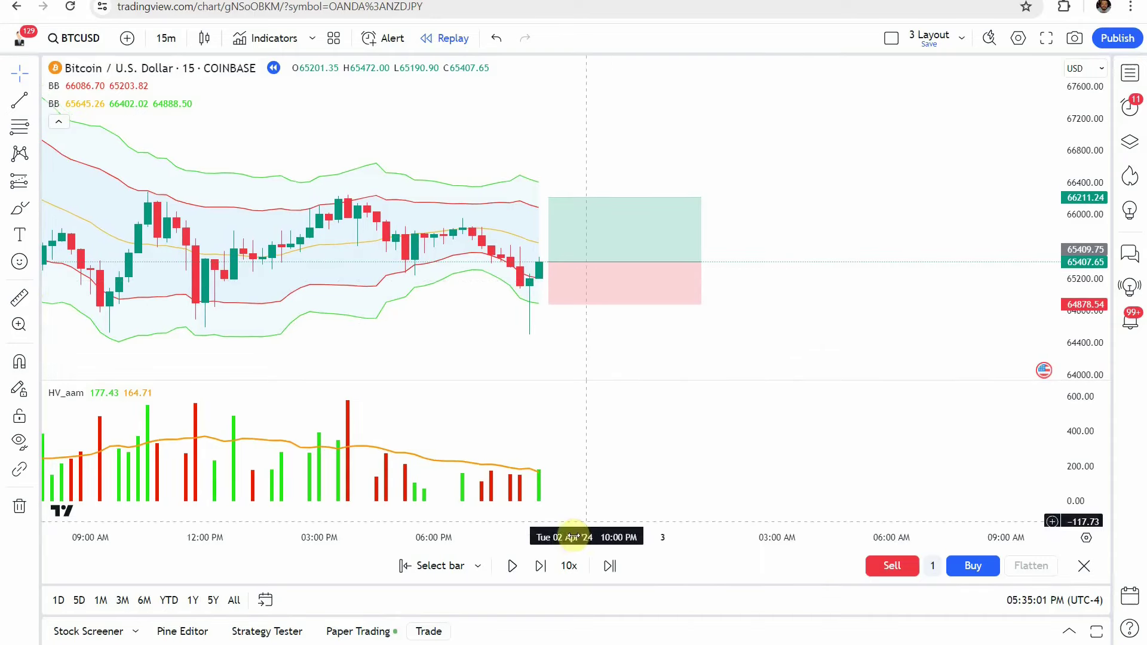
# Step: Play the bar replay until price reaches the long position's target and pause it there
pyautogui.click(518, 568)
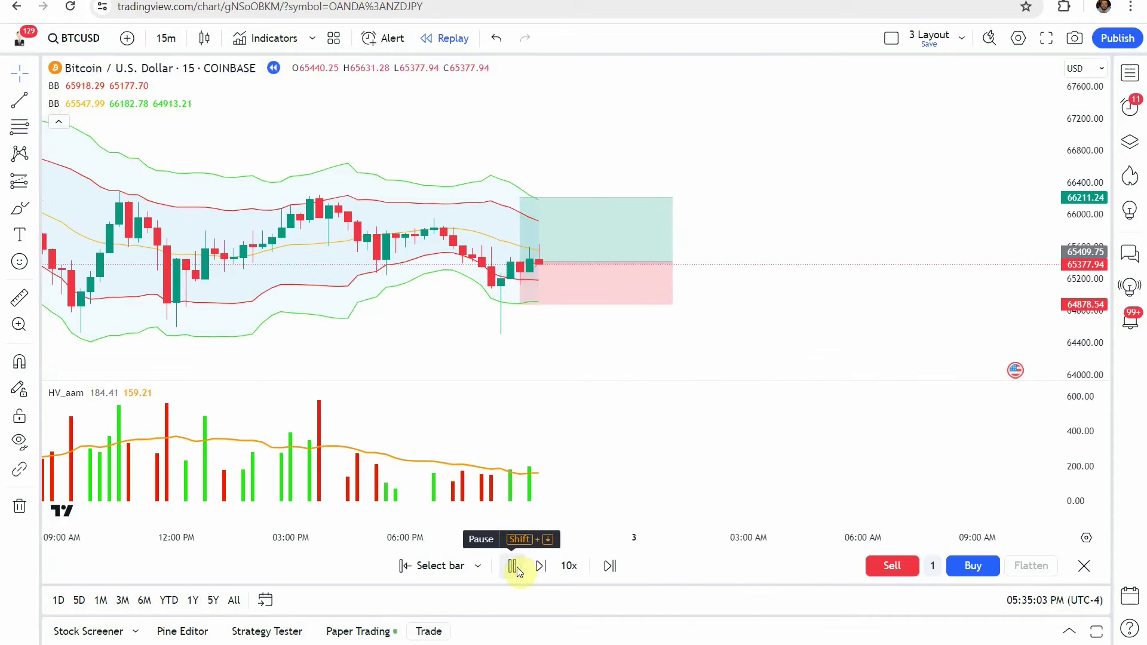
pyautogui.click(517, 567)
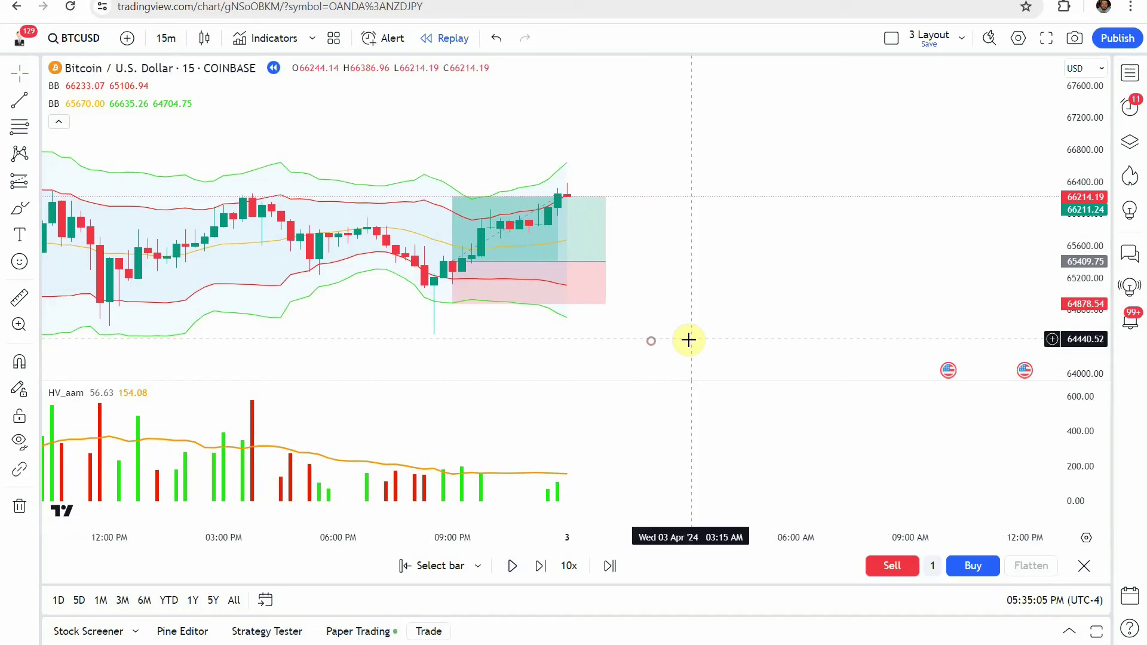
pyautogui.click(472, 261)
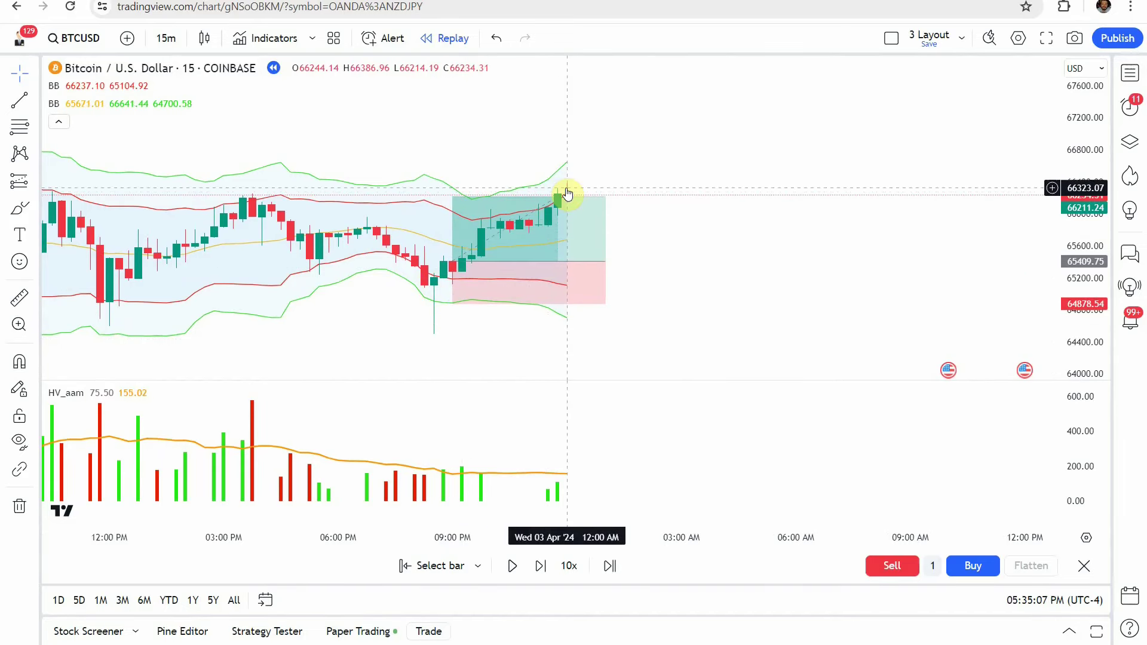
pyautogui.moveTo(726, 281); pyautogui.dragTo(741, 279)
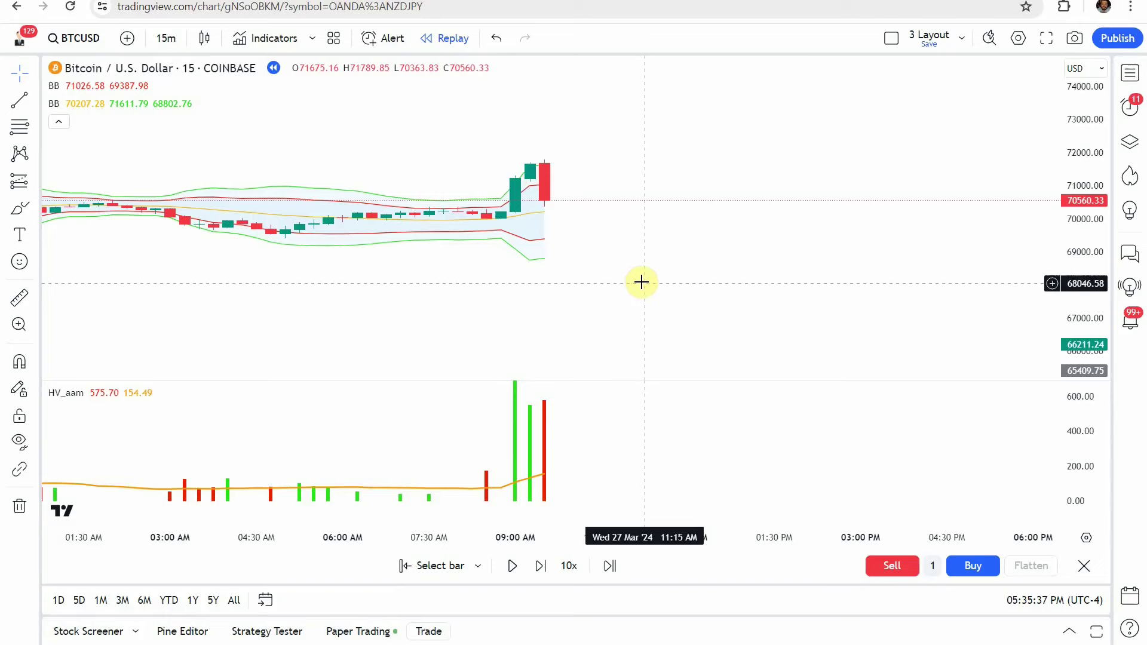
# Step: Place a short position just after the large red candle of 27 March 2024, with entry at about 70,571
pyautogui.moveTo(640, 281); pyautogui.dragTo(643, 284)
pyautogui.moveTo(1076, 317); pyautogui.dragTo(707, 259)
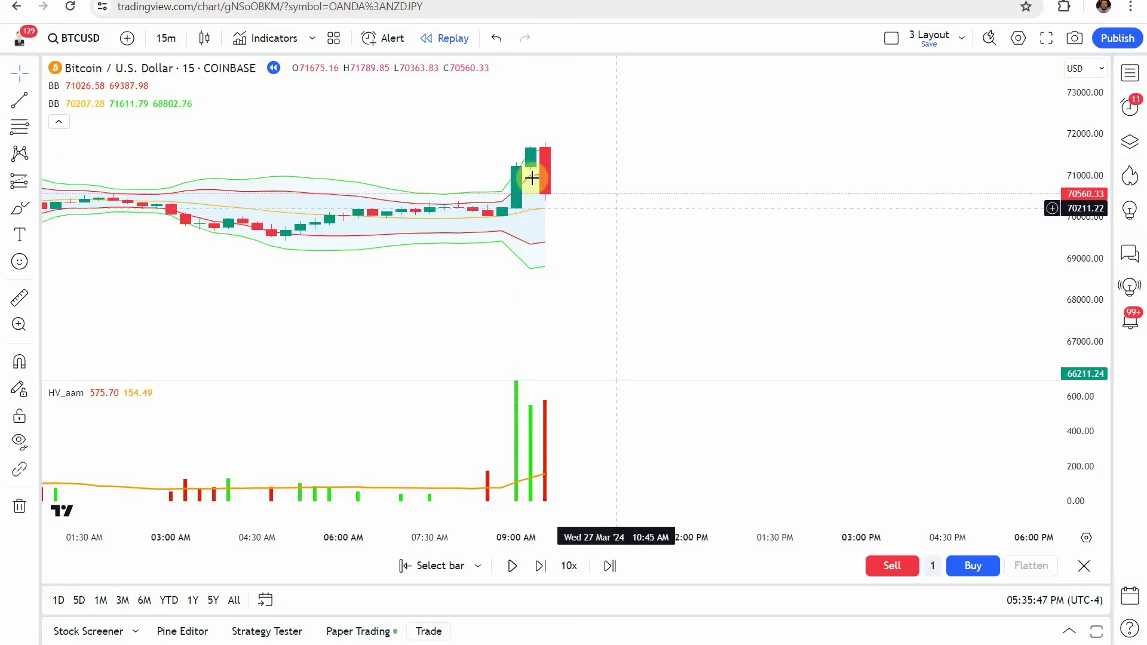
pyautogui.scroll(3, 601, 253)
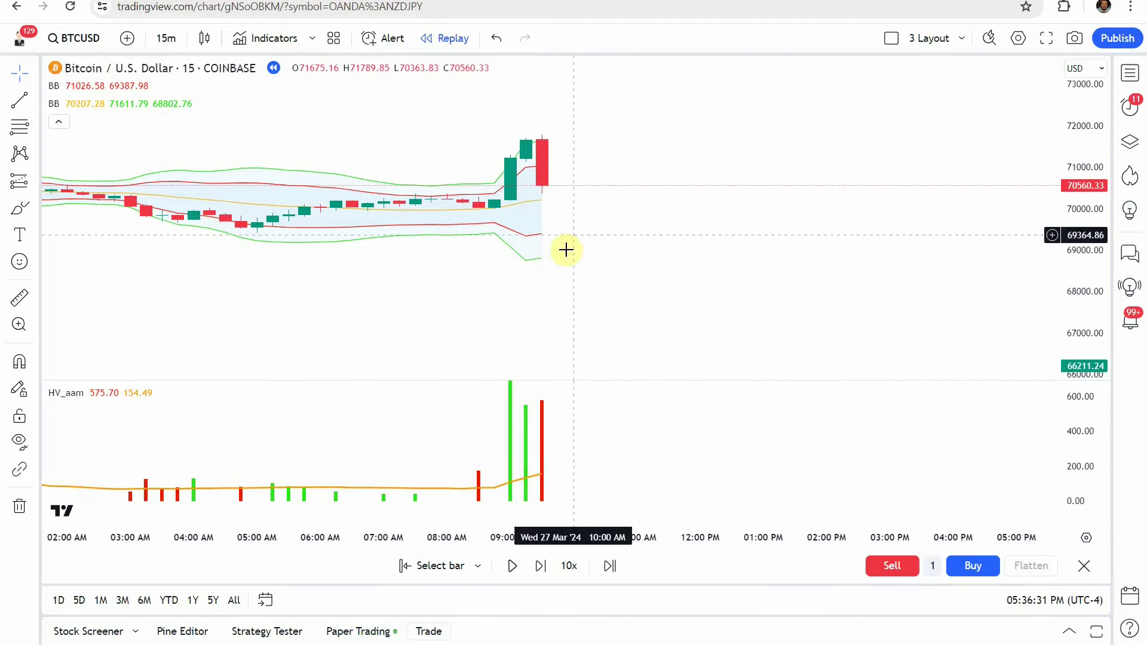
pyautogui.moveTo(569, 271); pyautogui.dragTo(571, 281)
pyautogui.click(34, 180)
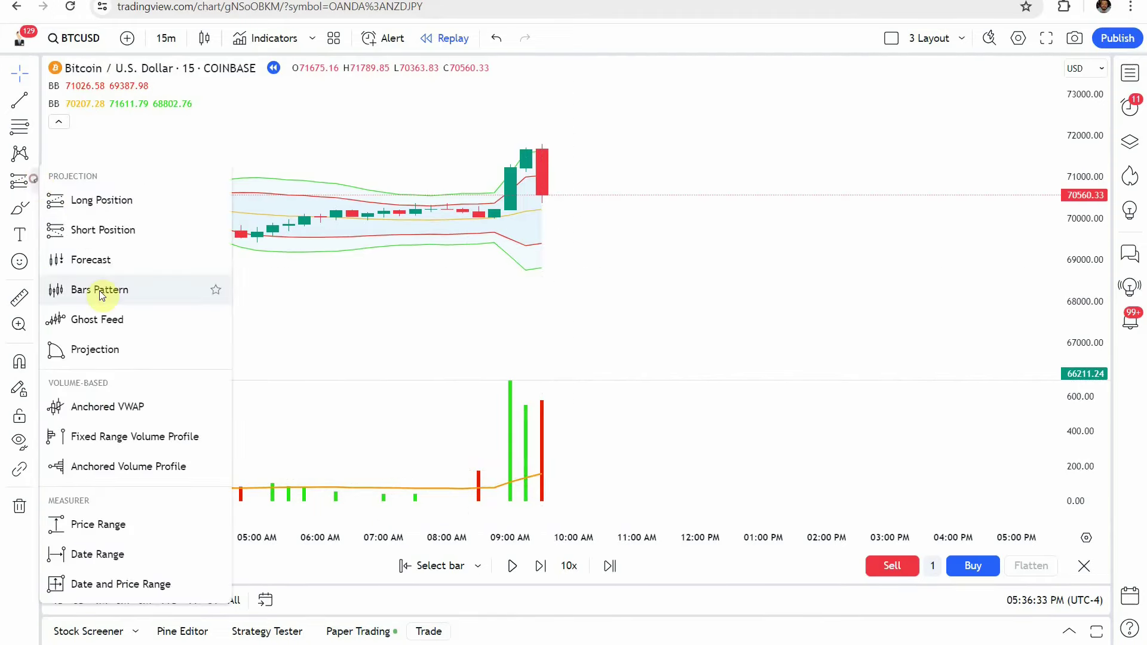
pyautogui.click(84, 229)
pyautogui.click(557, 195)
pyautogui.click(552, 258)
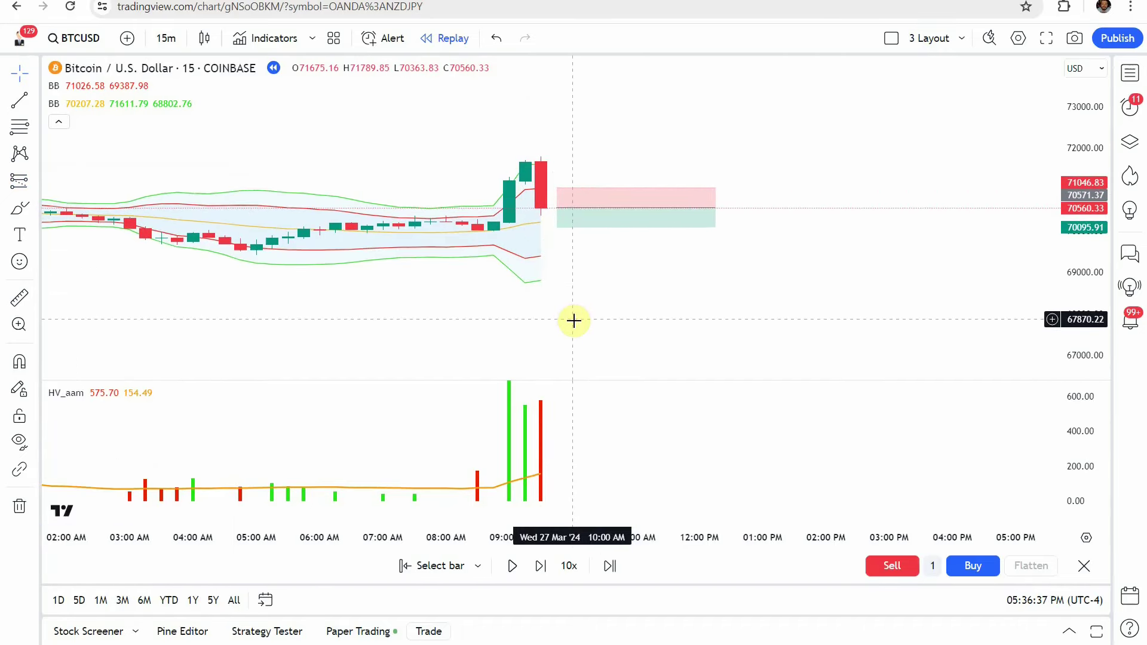
# Step: Move the short position's stop up to about 71,616 and its target down to about 69,005
pyautogui.moveTo(557, 177); pyautogui.dragTo(557, 161)
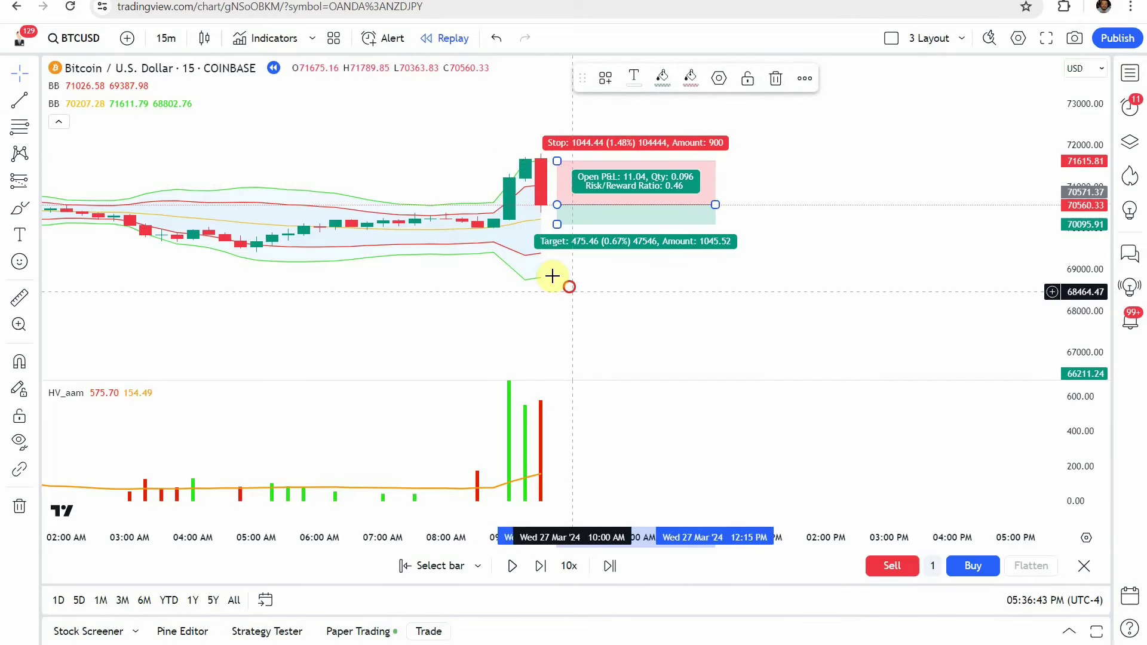
pyautogui.click(562, 259)
pyautogui.moveTo(559, 204); pyautogui.dragTo(564, 248)
pyautogui.click(450, 284)
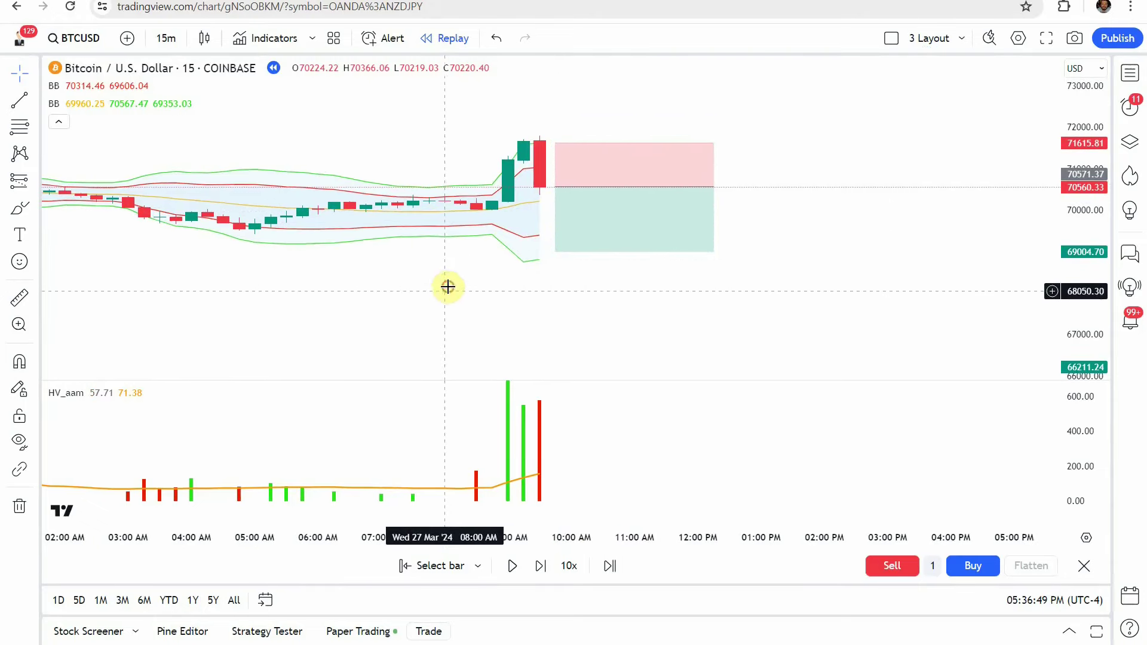
# Step: Run the bar replay through the short trade until price passes its target, and pause it
pyautogui.click(513, 566)
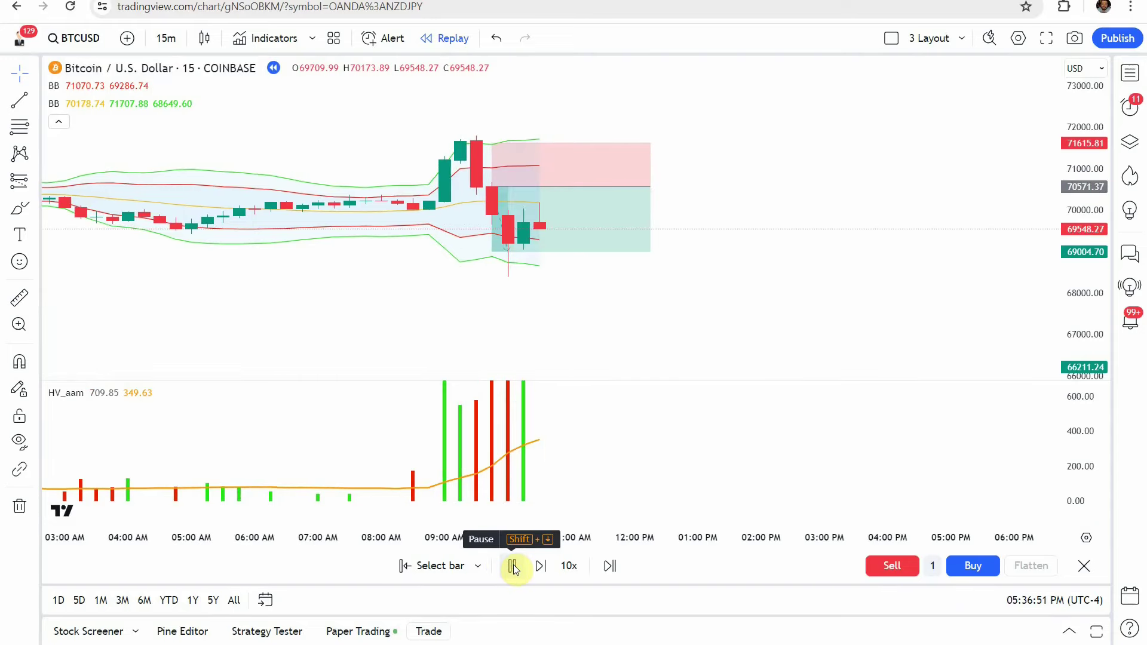
pyautogui.click(512, 565)
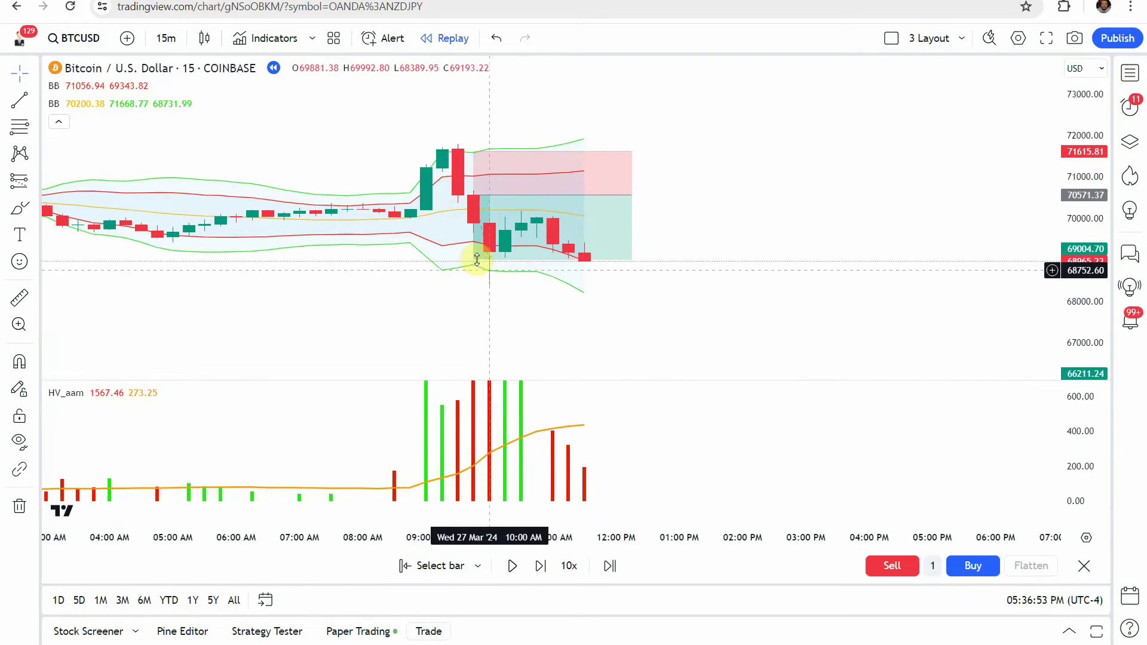
pyautogui.moveTo(514, 301); pyautogui.dragTo(545, 300)
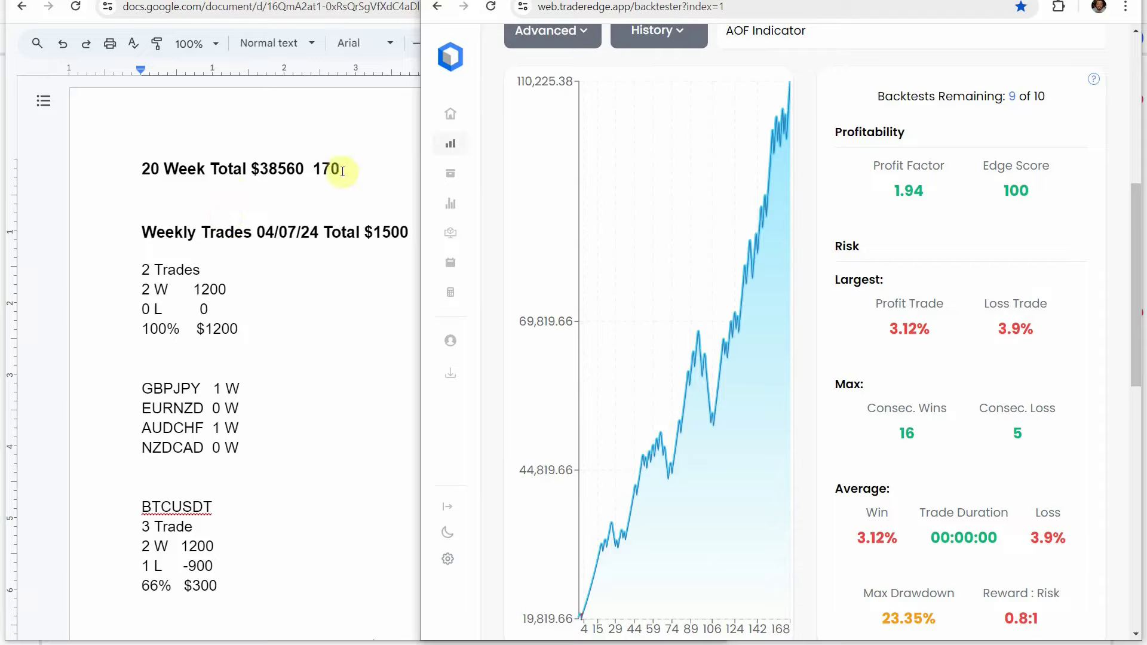
# Step: Switch from the trade notes and backtest results back to the TradingView BTCUSD chart and review the short trade
pyautogui.moveTo(920, 442)
pyautogui.hotkey('ctrl', 'w')
pyautogui.hotkey('alt', 'Tab')
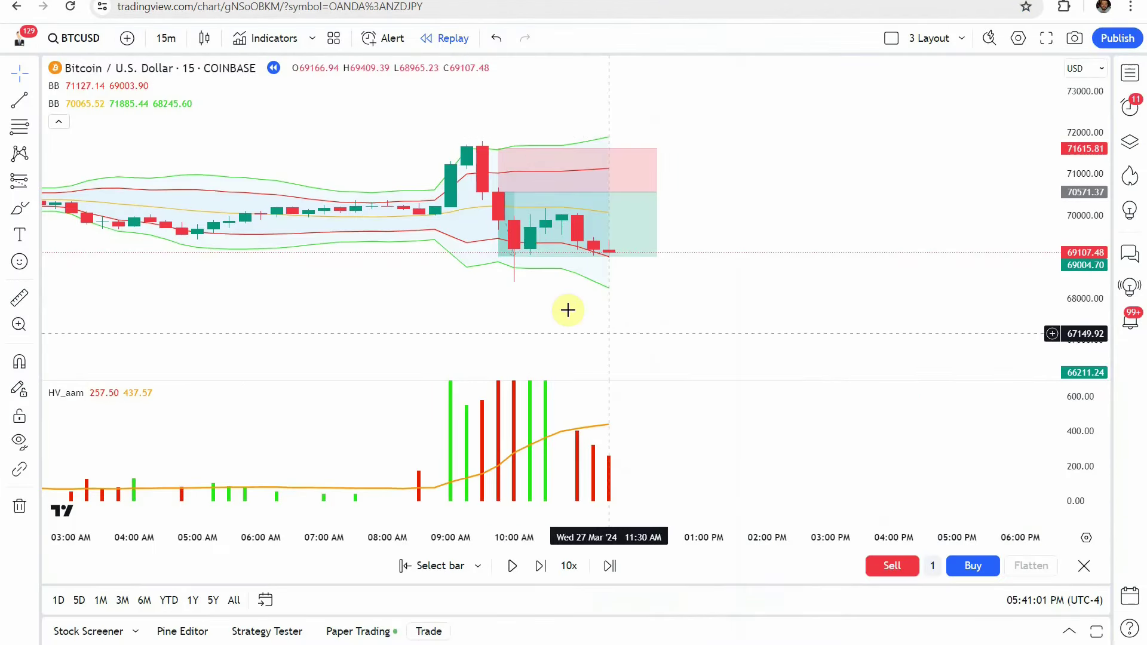
pyautogui.moveTo(674, 307)
pyautogui.mouseDown()
pyautogui.moveTo(645, 307)
pyautogui.moveTo(658, 301)
pyautogui.mouseUp()
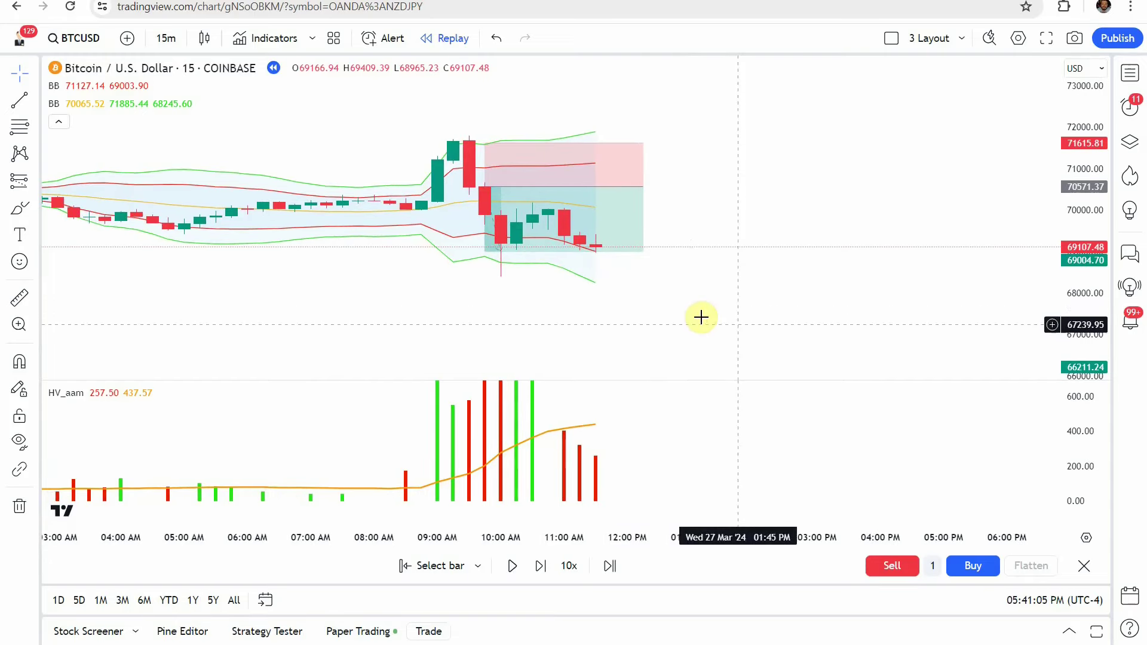
pyautogui.moveTo(1076, 339); pyautogui.dragTo(1053, 307)
pyautogui.scroll(-2, 832, 310)
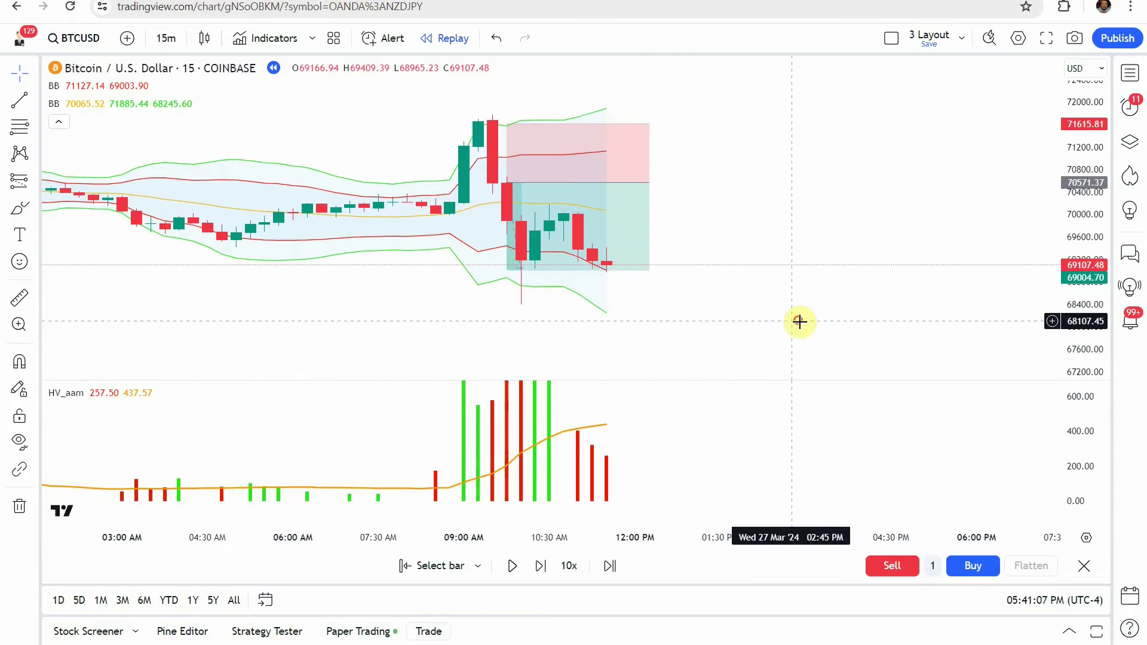